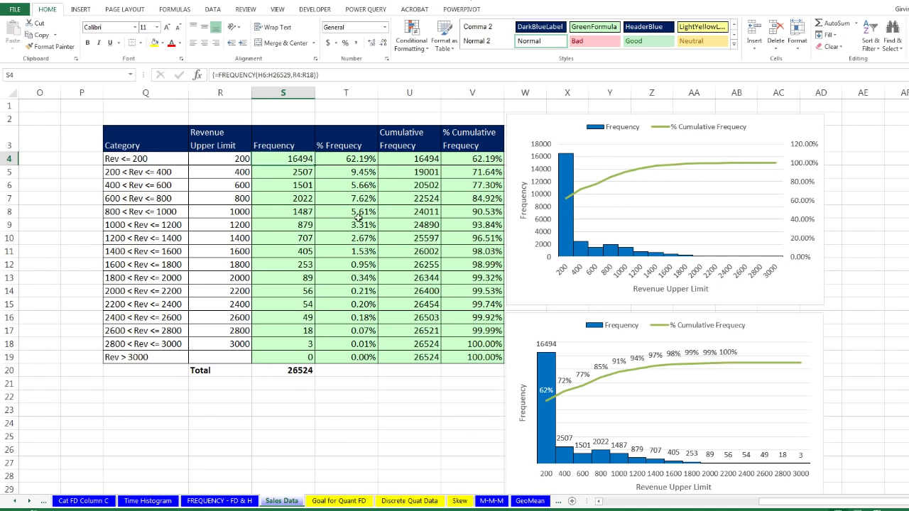
# - Examine the FREQUENCY array formula in cell S4 and re-enter it as an array formula
pyautogui.doubleClick(287, 159)
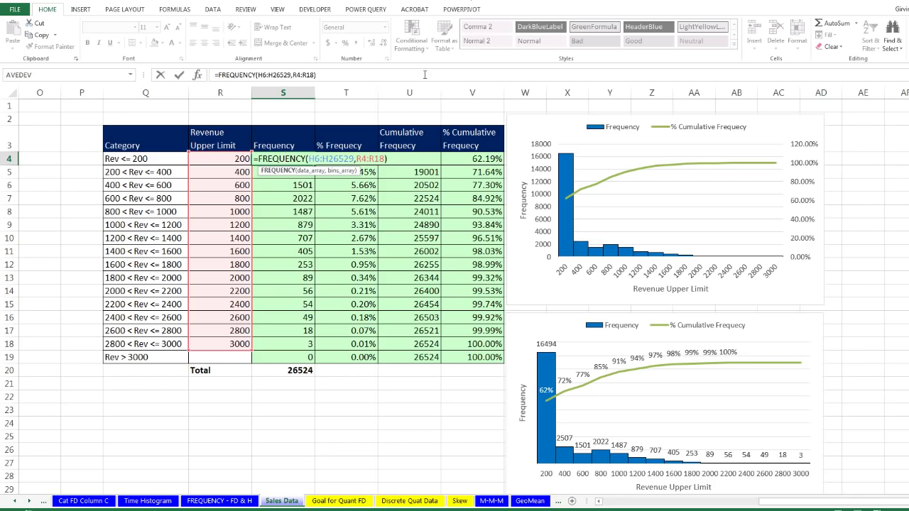
pyautogui.hotkey('ctrl', 'shift', 'Return')
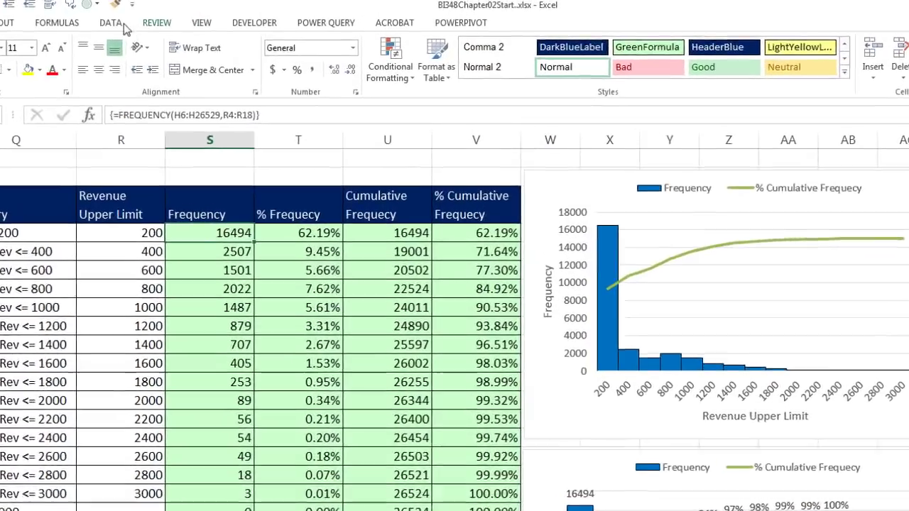
# - Make sure the Analysis ToolPak add-in is enabled in the program's Excel add-ins settings
pyautogui.click(200, 11)
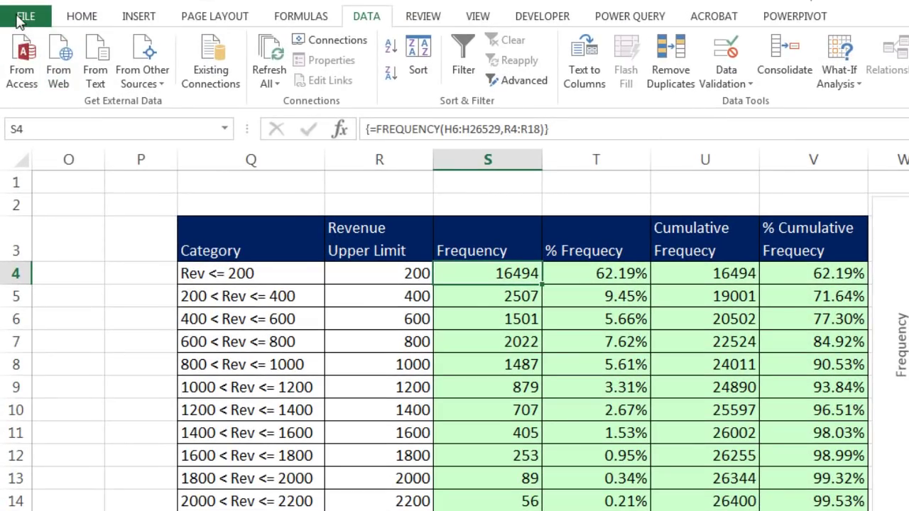
pyautogui.click(21, 17)
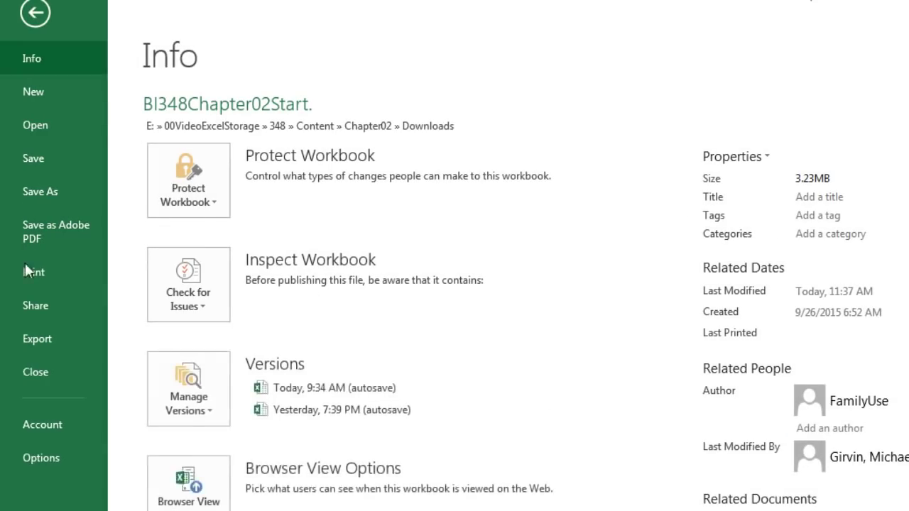
pyautogui.click(39, 463)
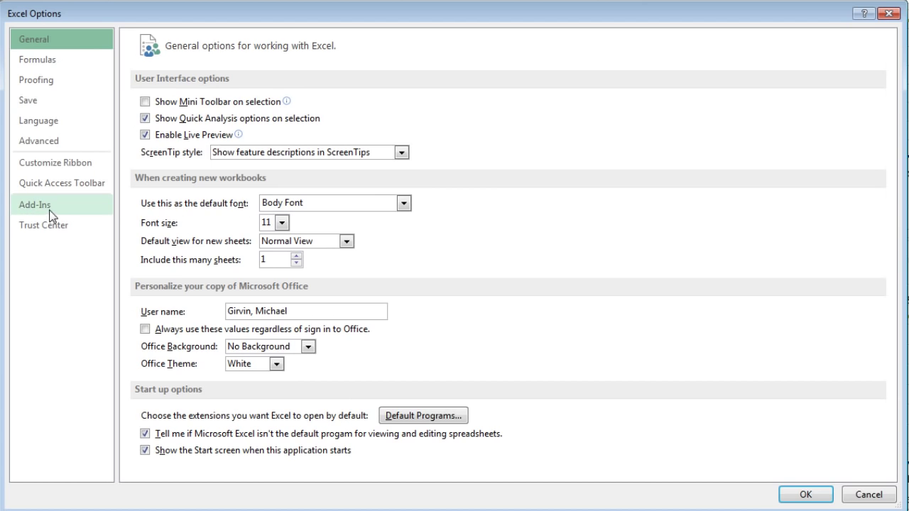
pyautogui.click(46, 206)
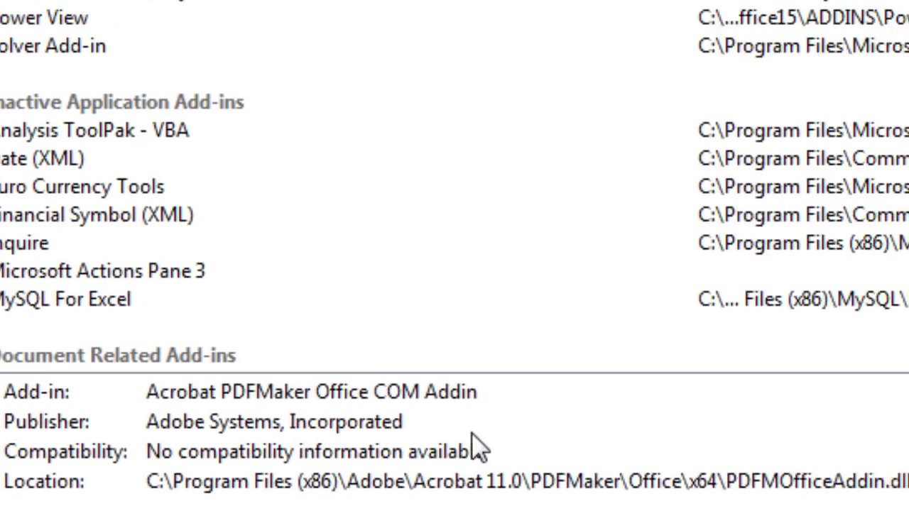
pyautogui.click(522, 398)
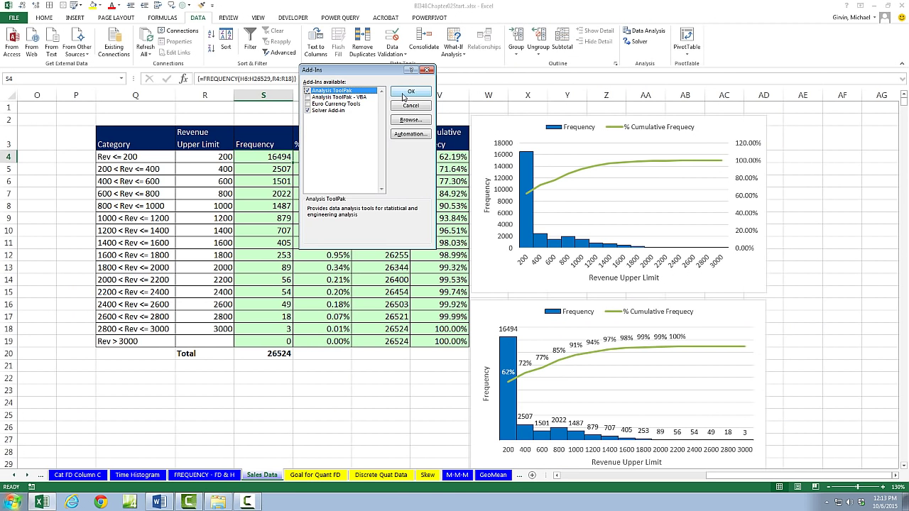
pyautogui.click(495, 106)
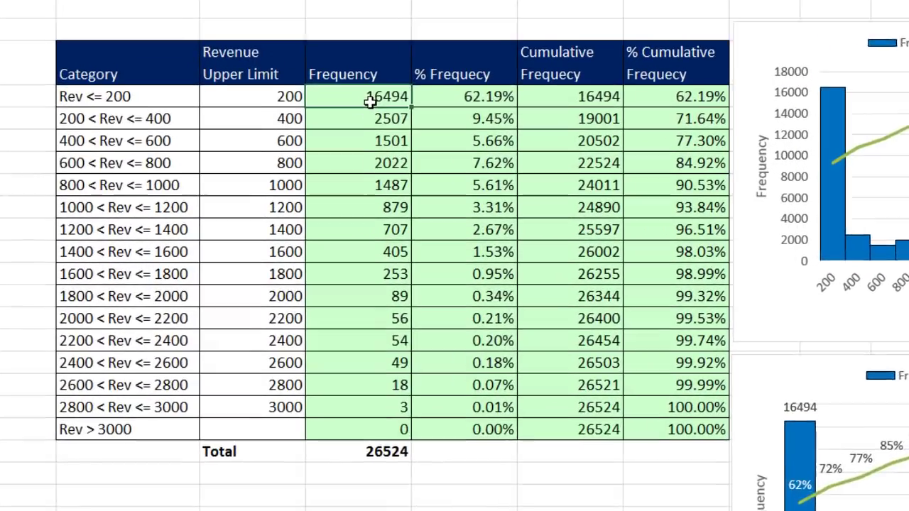
# - Examine the ranges used by the first Frequency formula, the revenue upper limits and the matching category labels
pyautogui.doubleClick(370, 102)
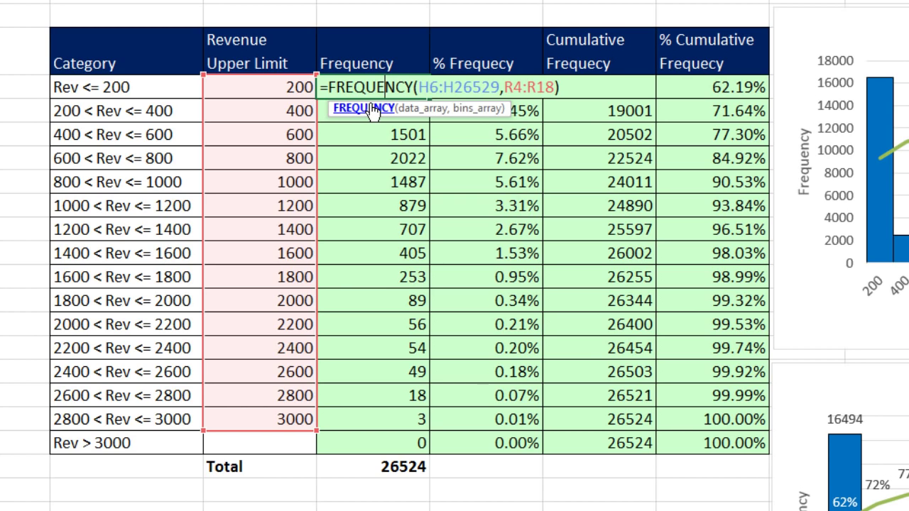
pyautogui.click(263, 90)
pyautogui.moveTo(263, 90); pyautogui.dragTo(258, 413)
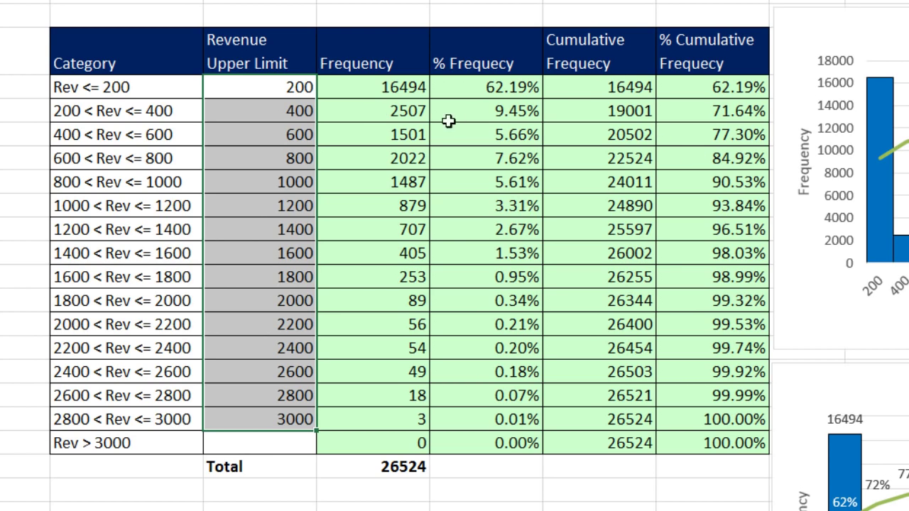
pyautogui.click(259, 87)
pyautogui.moveTo(262, 121); pyautogui.dragTo(274, 417)
pyautogui.click(264, 91)
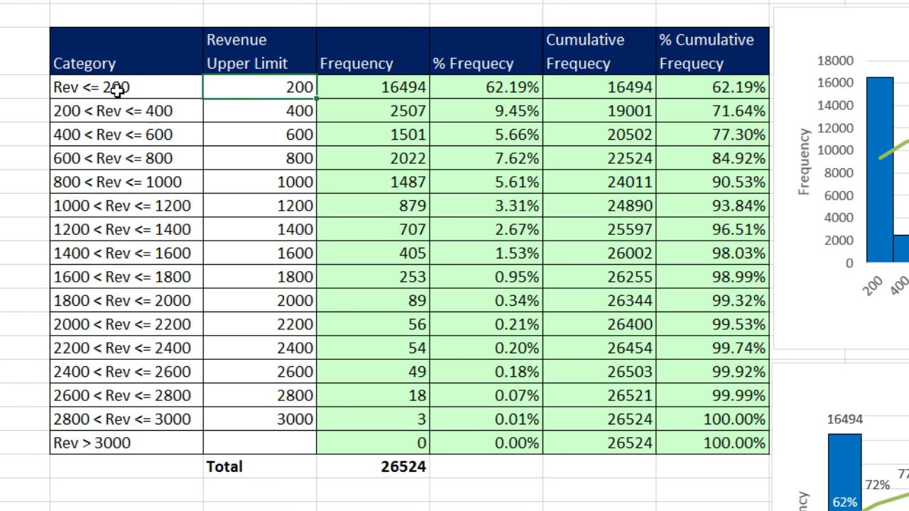
pyautogui.moveTo(147, 115); pyautogui.dragTo(147, 419)
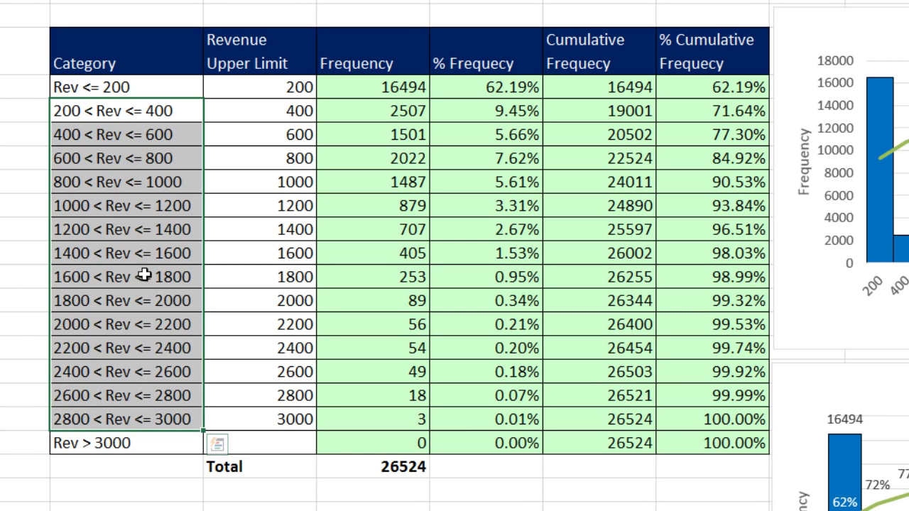
pyautogui.click(154, 444)
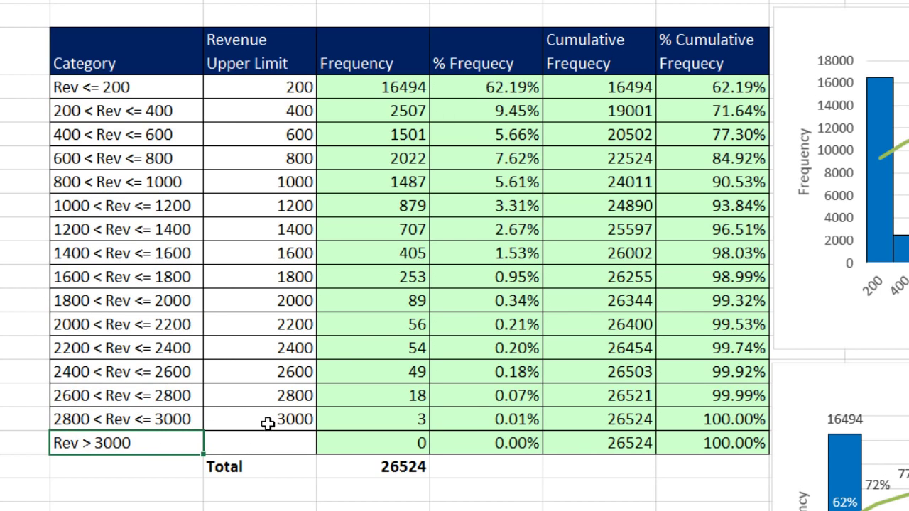
pyautogui.click(269, 423)
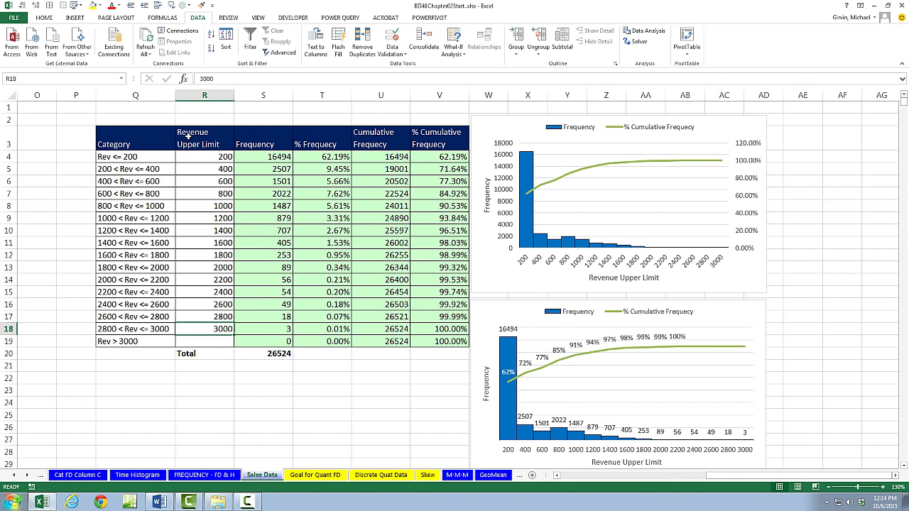
# - Copy the Category and Revenue Upper Limit columns (Q3:R19) and insert a new worksheet before Sales Data
pyautogui.moveTo(135, 143); pyautogui.dragTo(198, 344)
pyautogui.hotkey('ctrl', 'c')
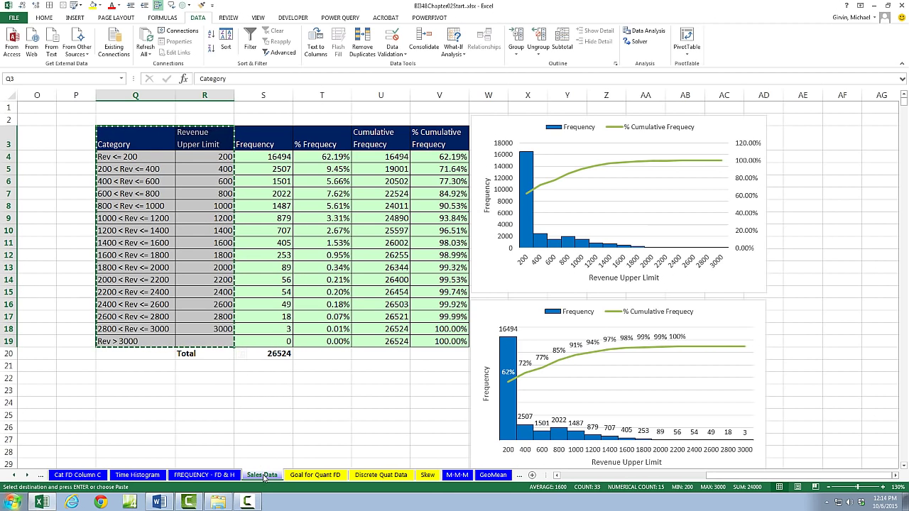
pyautogui.rightClick(263, 476)
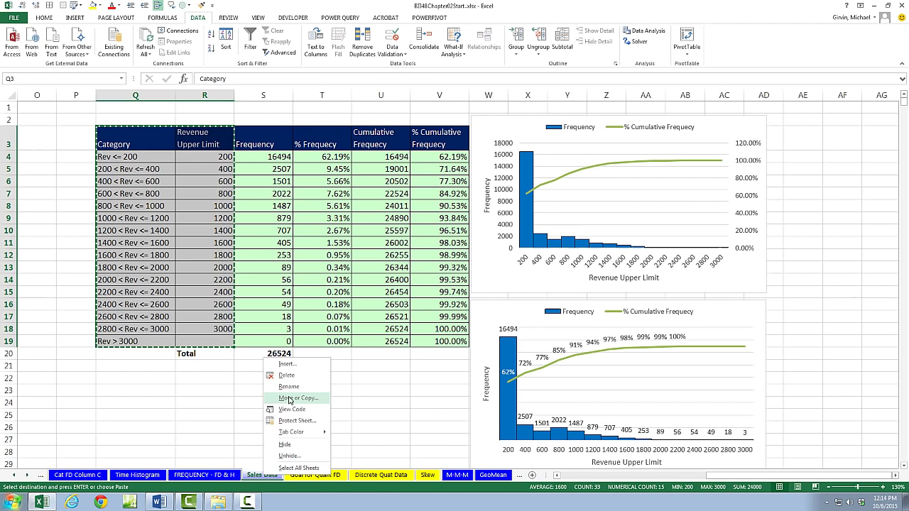
pyautogui.click(263, 478)
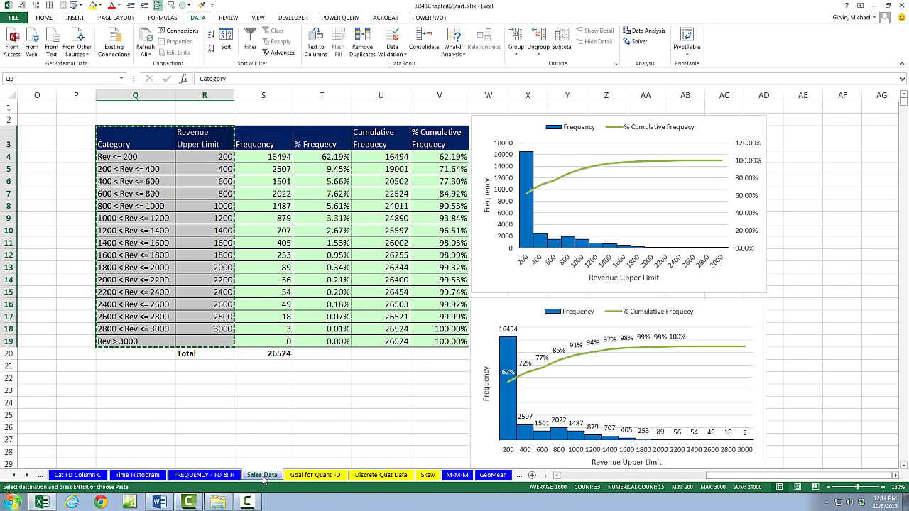
pyautogui.hotkey('shift', 'F11')
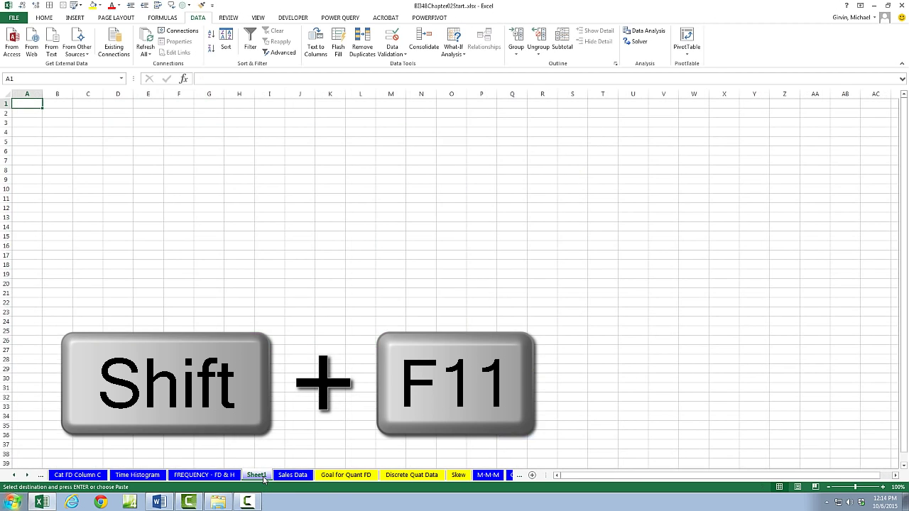
# - Paste the copied columns at A1 of the new worksheet, keeping the source column widths
pyautogui.scroll(7, 107, 316)
pyautogui.hotkey('ctrl', 'v')
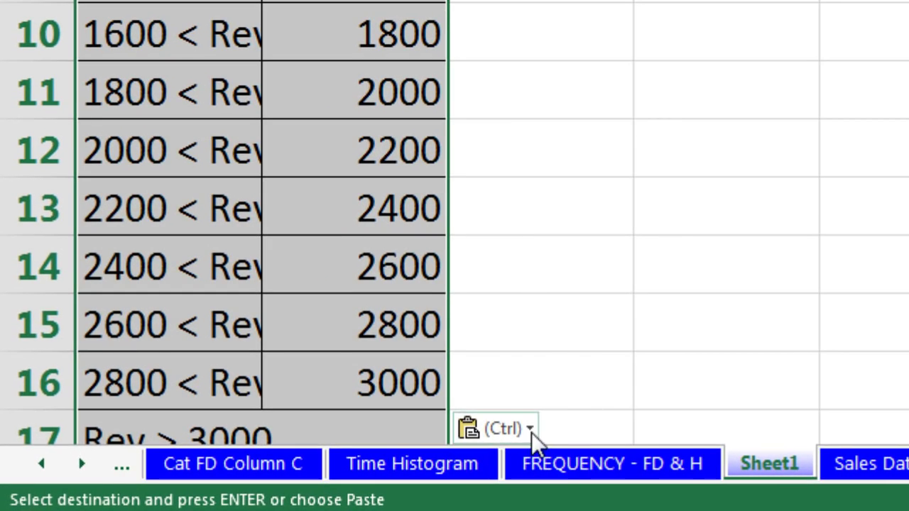
pyautogui.click(529, 429)
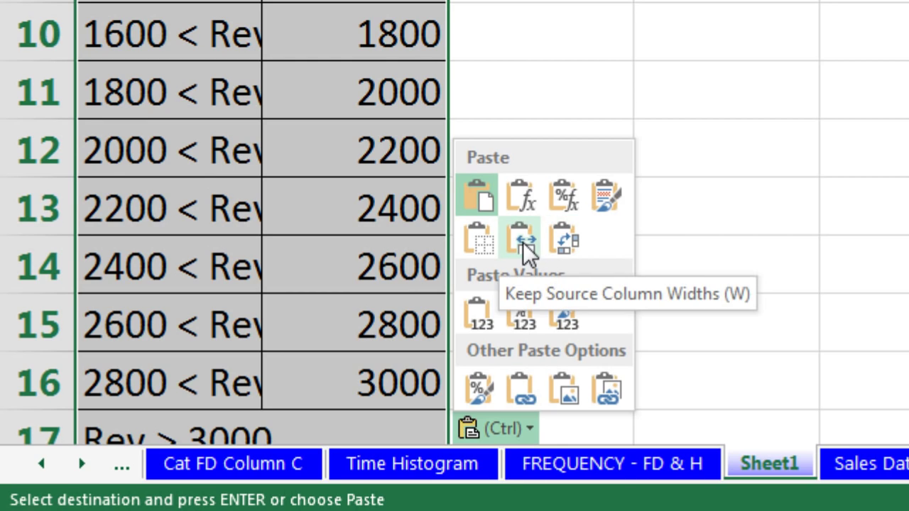
pyautogui.click(524, 245)
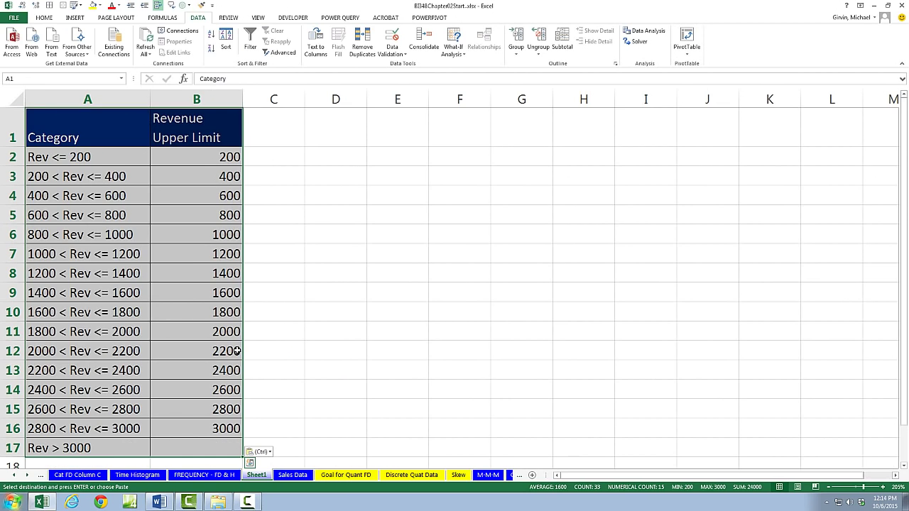
pyautogui.keyDown('ctrl'); pyautogui.scroll(-4, 237, 351); pyautogui.keyUp('ctrl')
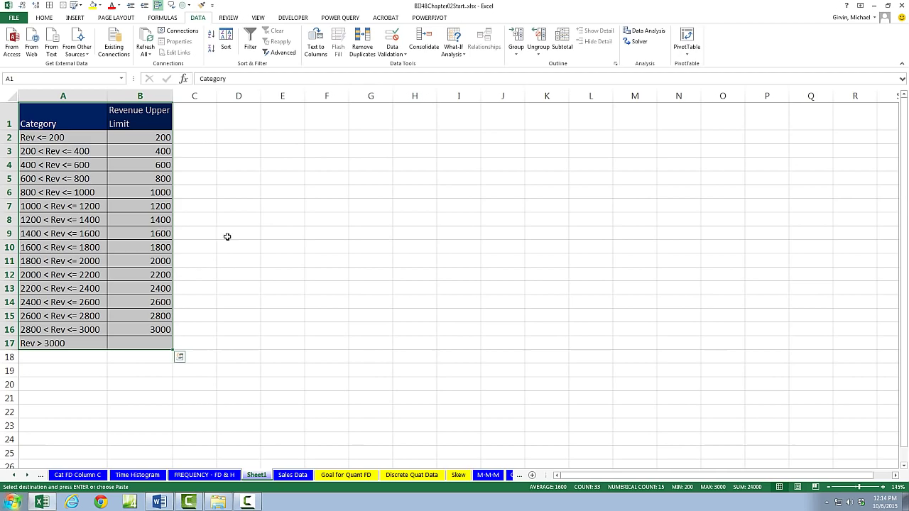
# - Start the Histogram analysis tool from the new sheet with cell D1 selected
pyautogui.click(238, 116)
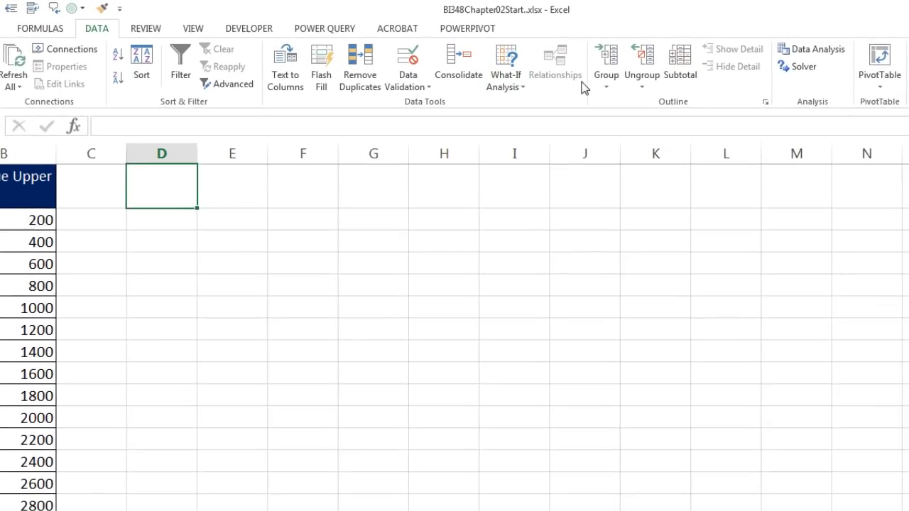
pyautogui.click(860, 55)
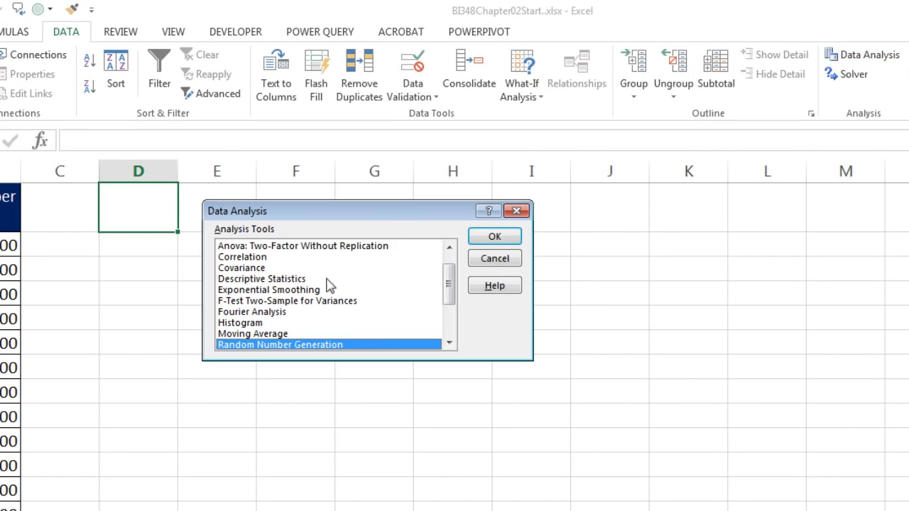
pyautogui.click(243, 322)
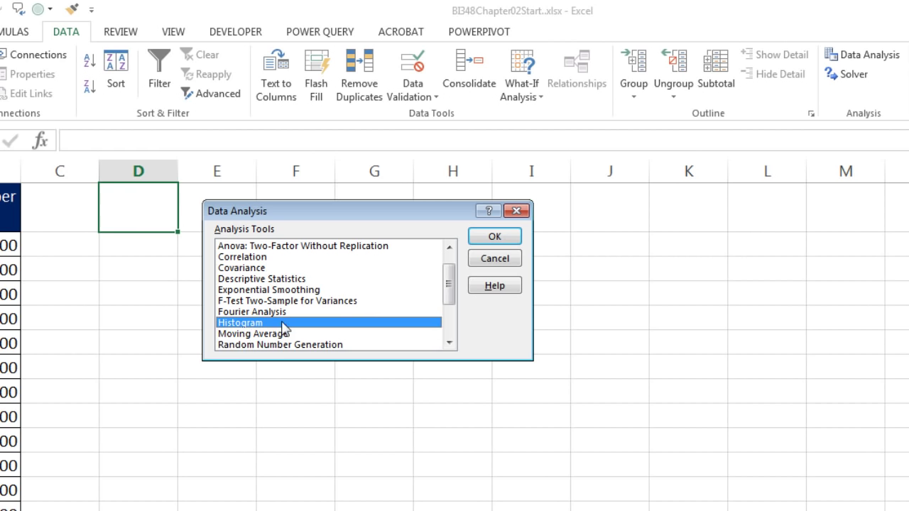
pyautogui.click(496, 239)
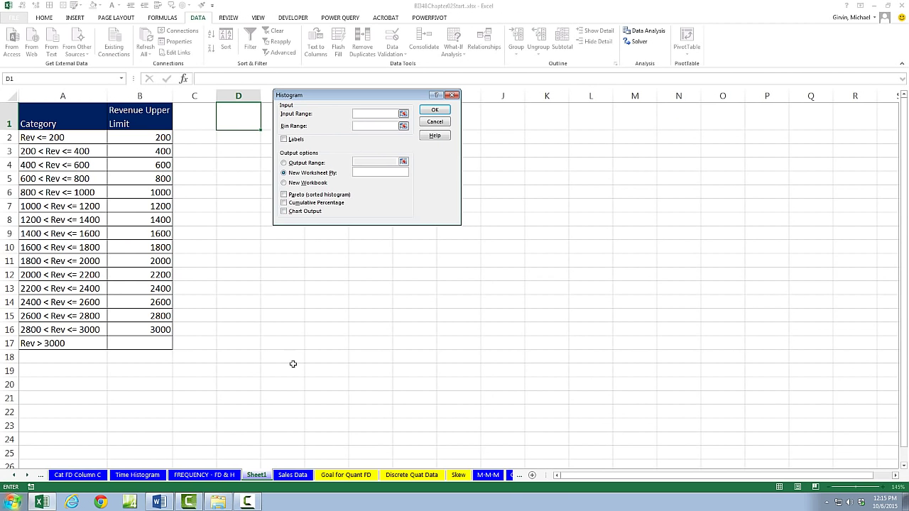
# - Set the histogram's input range to the Revenue column H5:H26529 on Sales Data, including its header
pyautogui.click(290, 476)
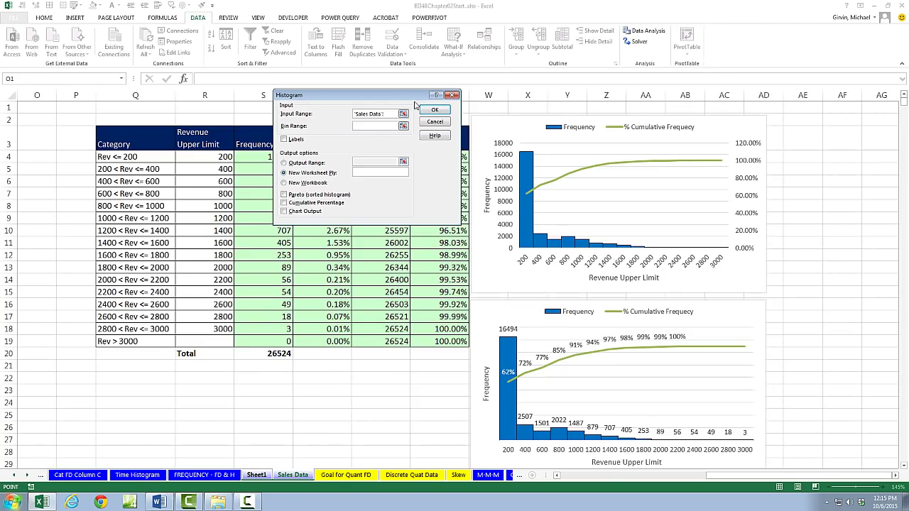
pyautogui.moveTo(705, 475); pyautogui.dragTo(642, 483)
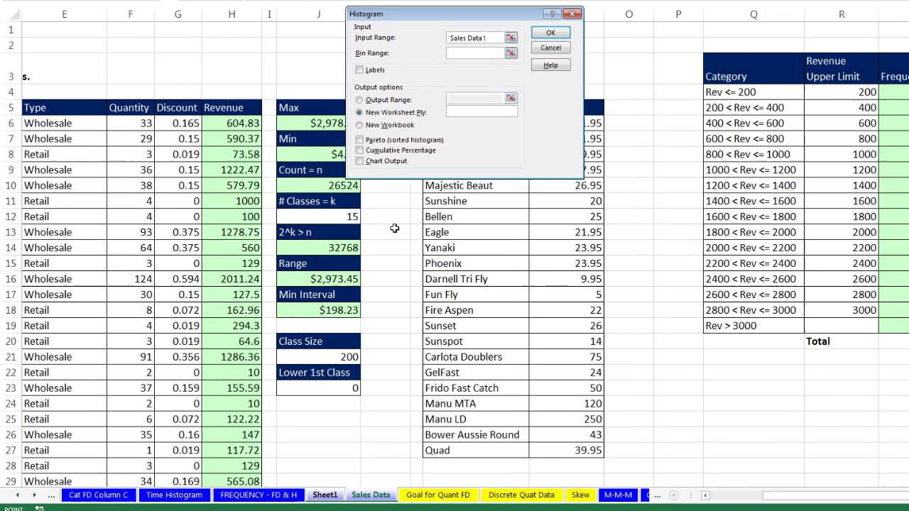
pyautogui.click(220, 105)
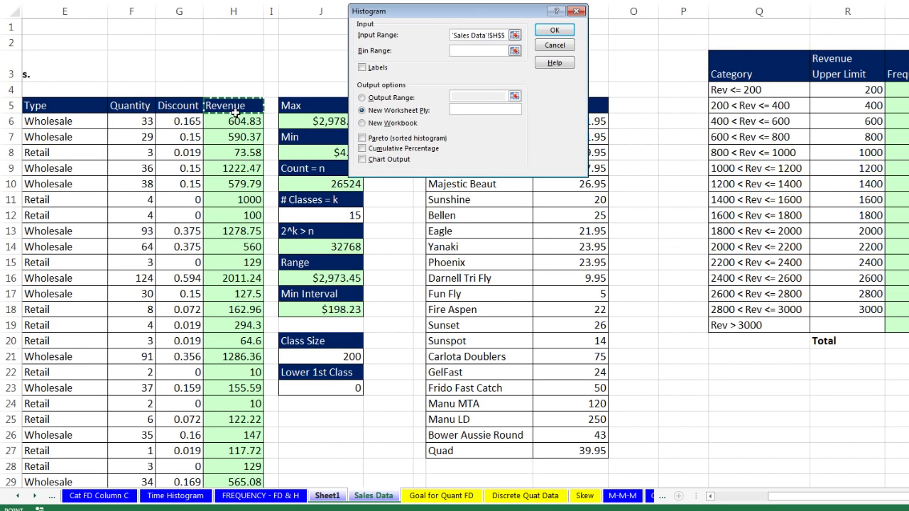
pyautogui.hotkey('ctrl', 'shift', 'Down')
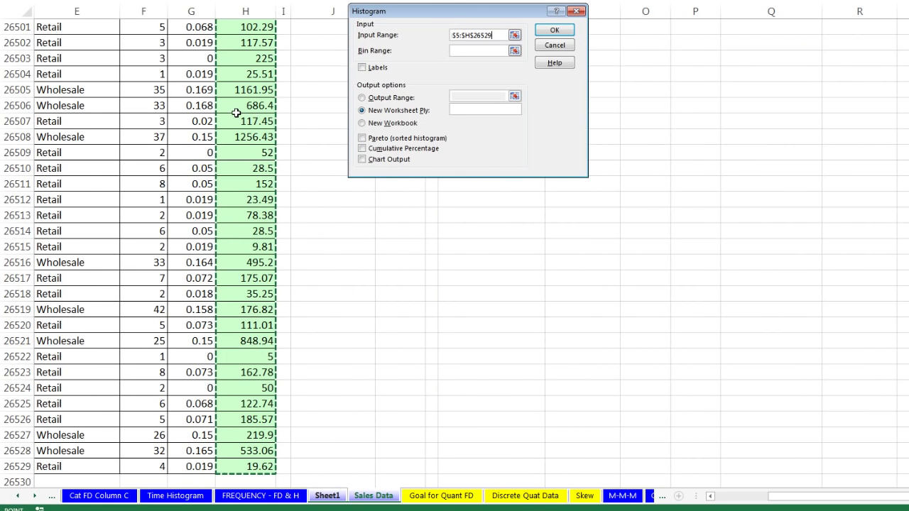
# - Set the histogram's bin range to B1:B16 on the new sheet, including the header, and turn on Labels
pyautogui.click(483, 54)
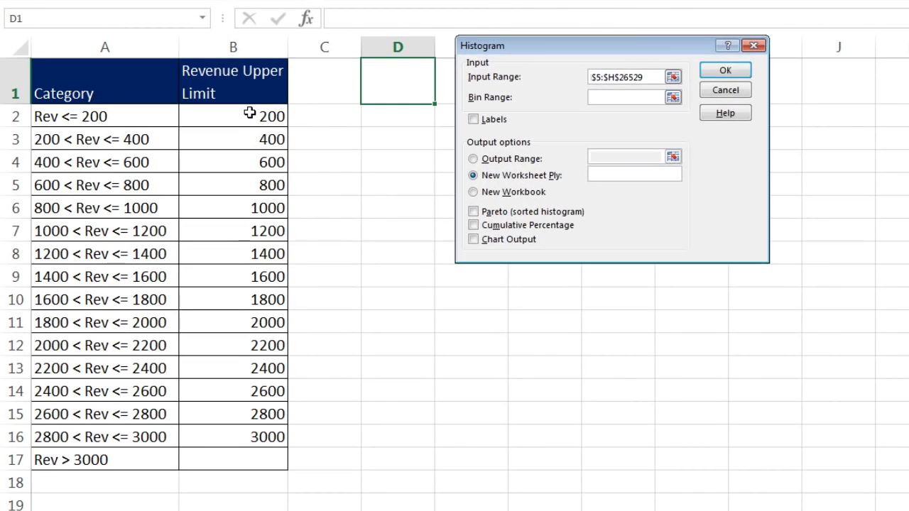
pyautogui.moveTo(190, 62); pyautogui.dragTo(183, 178)
pyautogui.moveTo(238, 266); pyautogui.dragTo(238, 434)
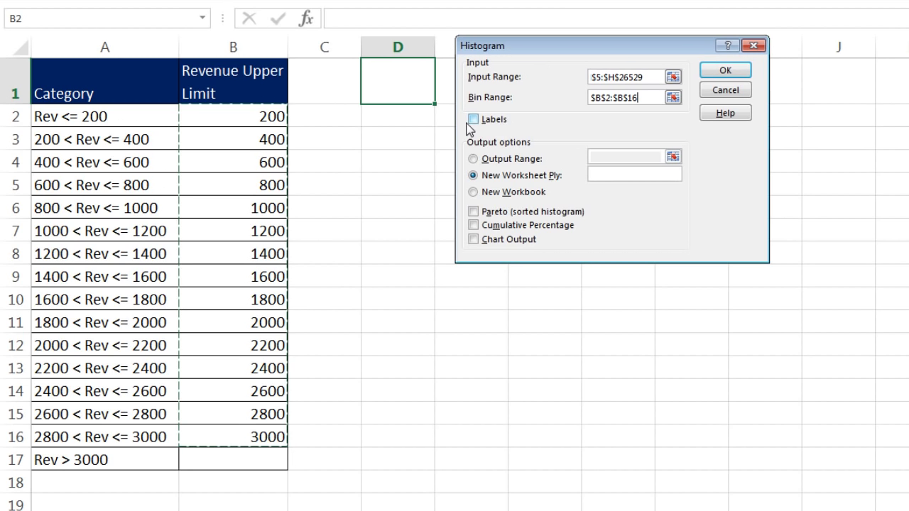
pyautogui.click(473, 120)
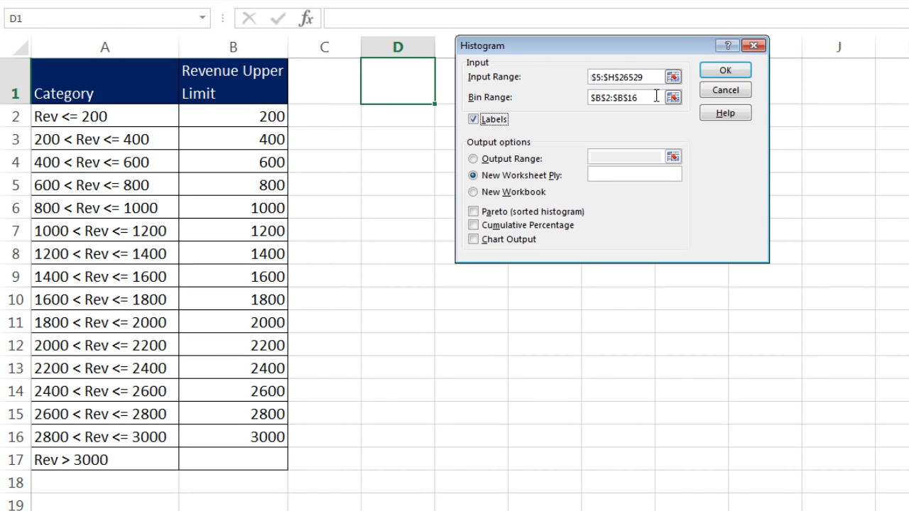
pyautogui.moveTo(656, 95); pyautogui.dragTo(558, 96)
pyautogui.moveTo(291, 86); pyautogui.dragTo(248, 436)
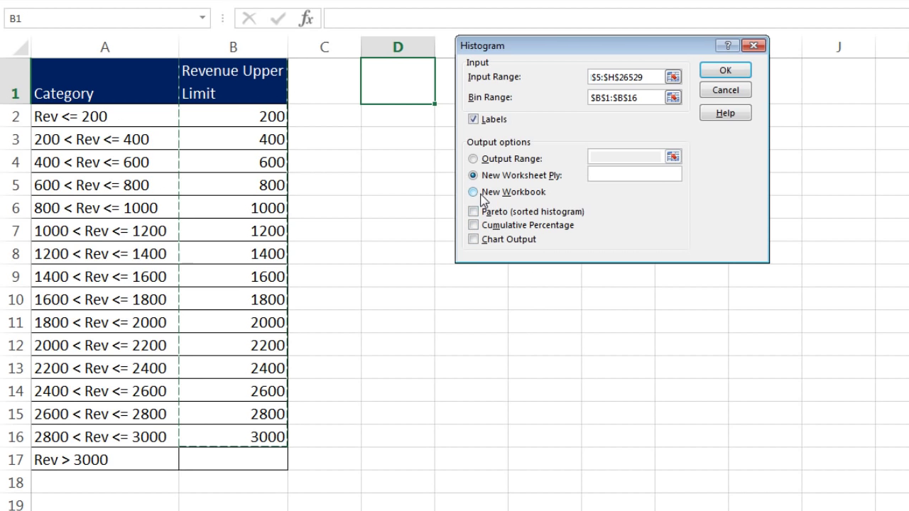
# - Set the histogram's output range to cell E1 on the new sheet
pyautogui.click(473, 159)
pyautogui.click(613, 158)
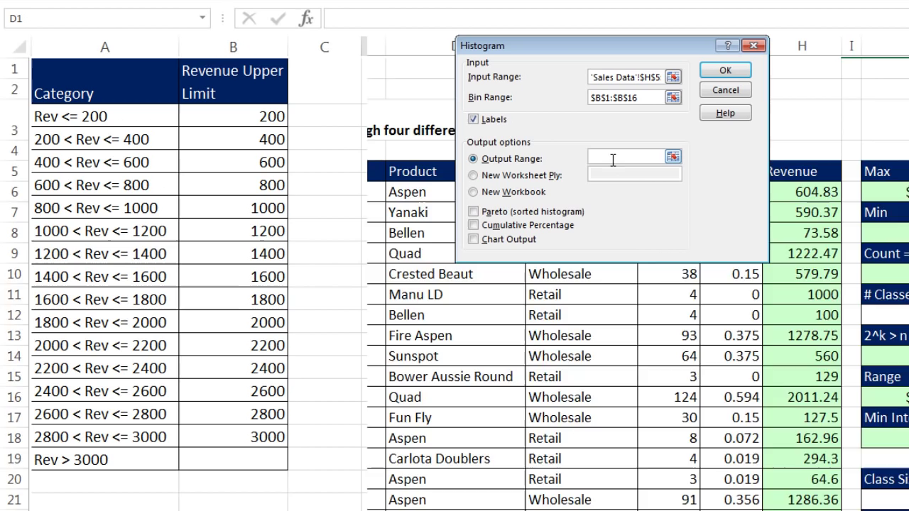
pyautogui.moveTo(567, 58); pyautogui.dragTo(532, 207)
pyautogui.click(466, 74)
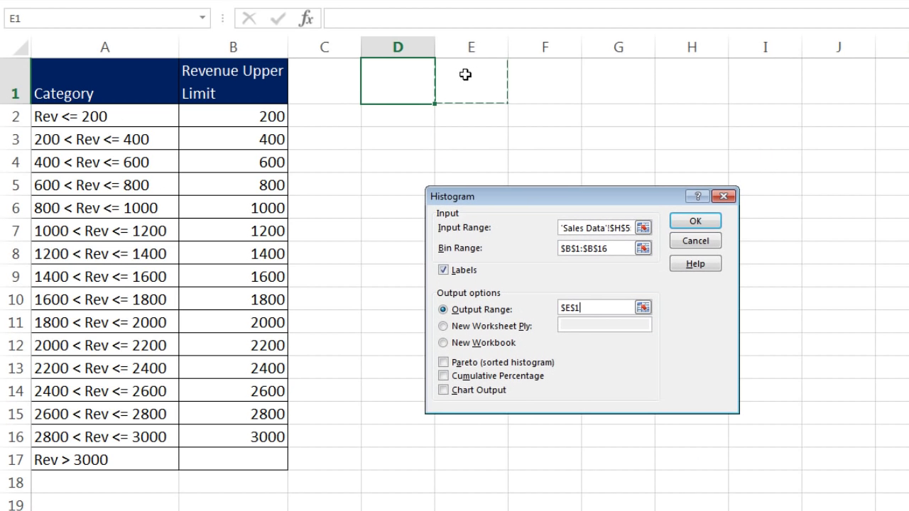
# - Turn on Cumulative Percentage and Chart Output and run the Histogram analysis
pyautogui.click(446, 378)
pyautogui.click(443, 392)
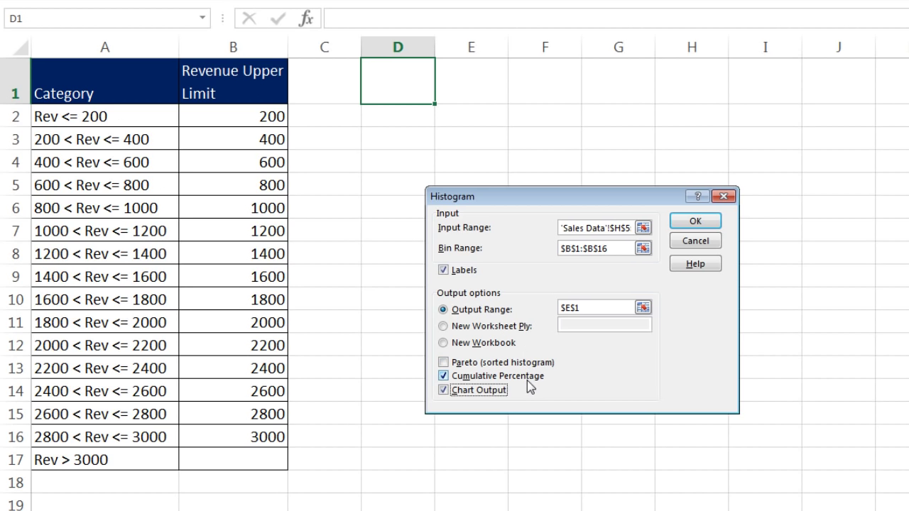
pyautogui.click(696, 223)
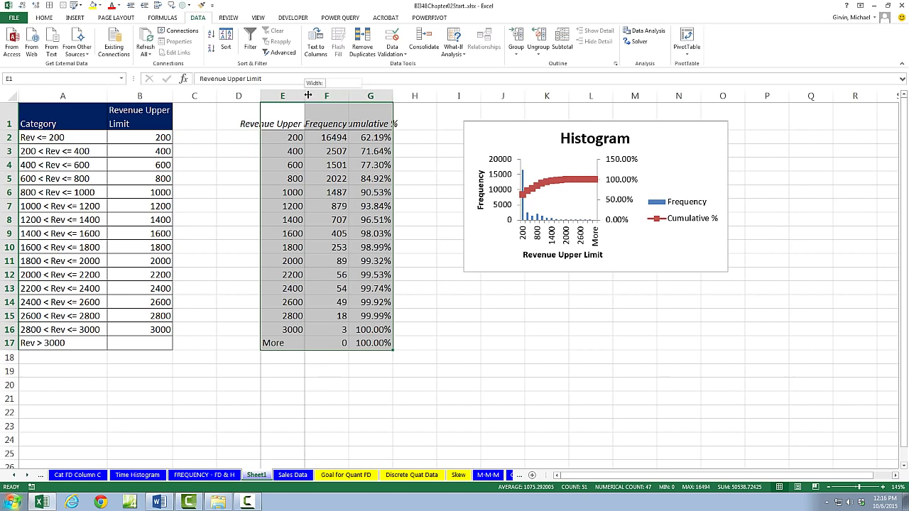
# - Widen columns E to G so the histogram output table fits
pyautogui.moveTo(508, 46); pyautogui.dragTo(564, 47)
pyautogui.moveTo(382, 95); pyautogui.dragTo(510, 100)
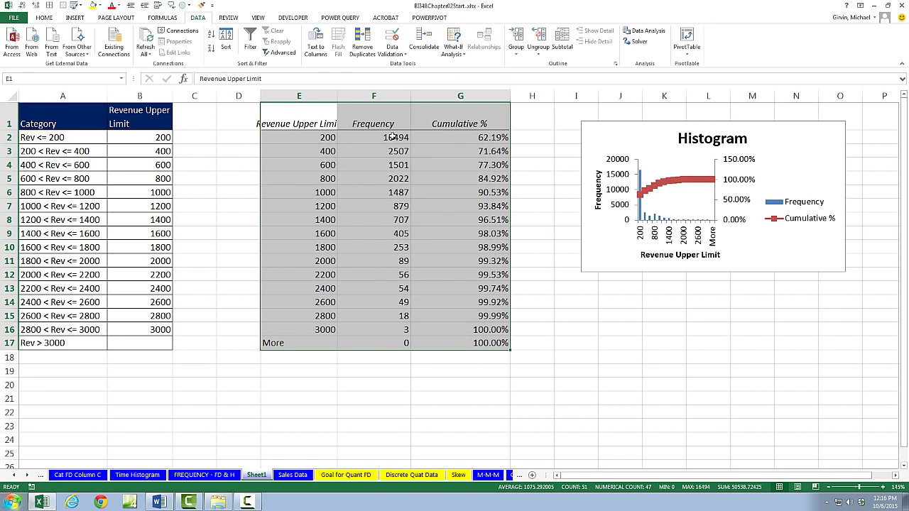
# - Copy F2:G17 to S22 on Sales Data to compare the results with the existing frequency table, and undo the paste
pyautogui.moveTo(393, 137); pyautogui.dragTo(483, 344)
pyautogui.hotkey('ctrl', 'c')
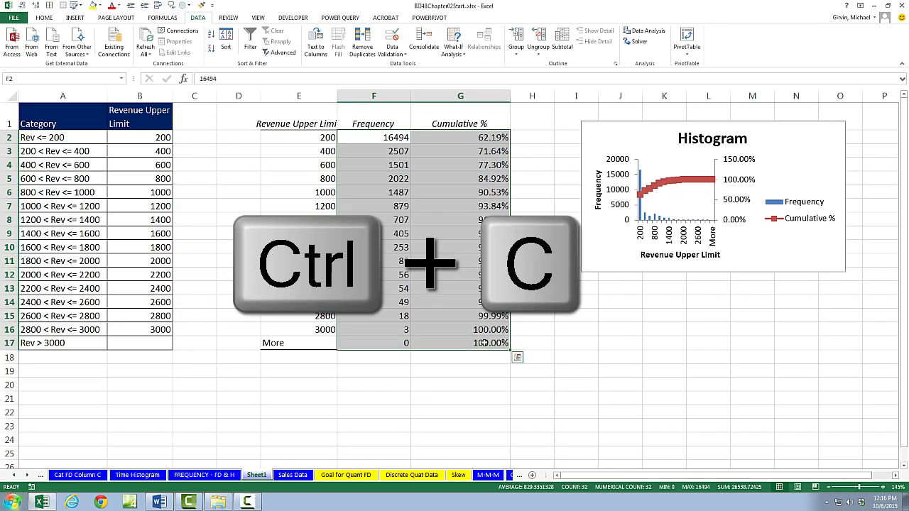
pyautogui.click(293, 475)
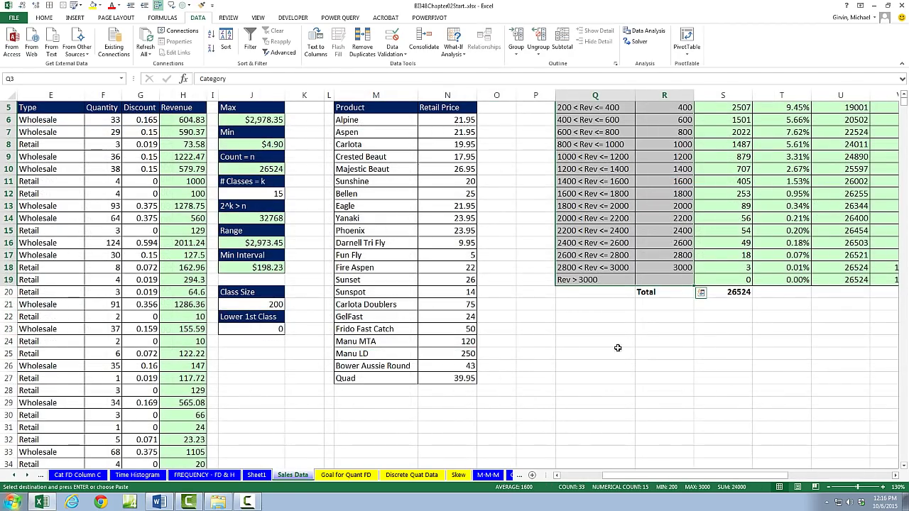
pyautogui.moveTo(694, 475); pyautogui.dragTo(746, 476)
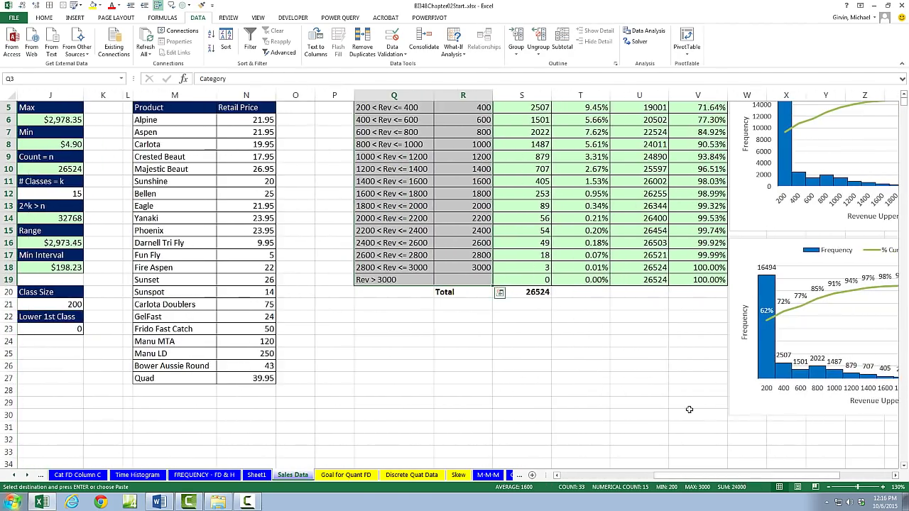
pyautogui.scroll(1, 533, 377)
pyautogui.click(538, 366)
pyautogui.hotkey('ctrl', 'v')
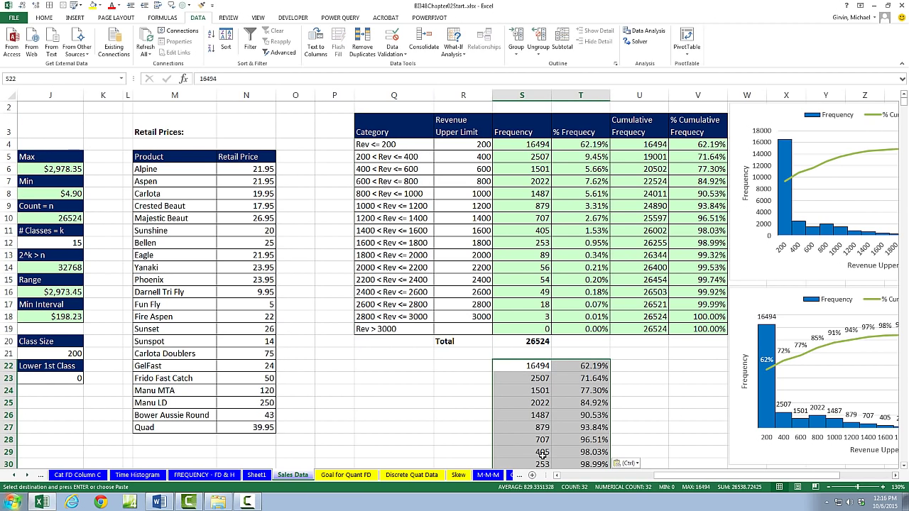
pyautogui.scroll(-3, 568, 267)
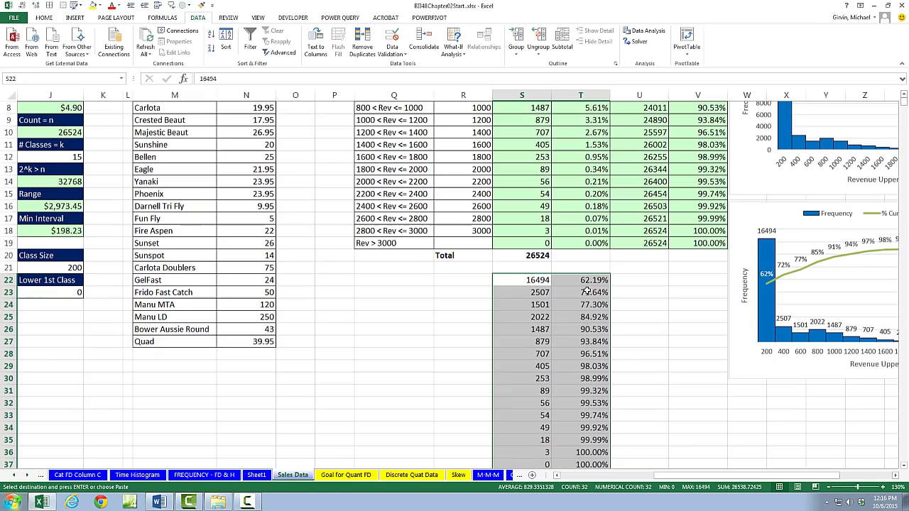
pyautogui.hotkey('ctrl', 'z')
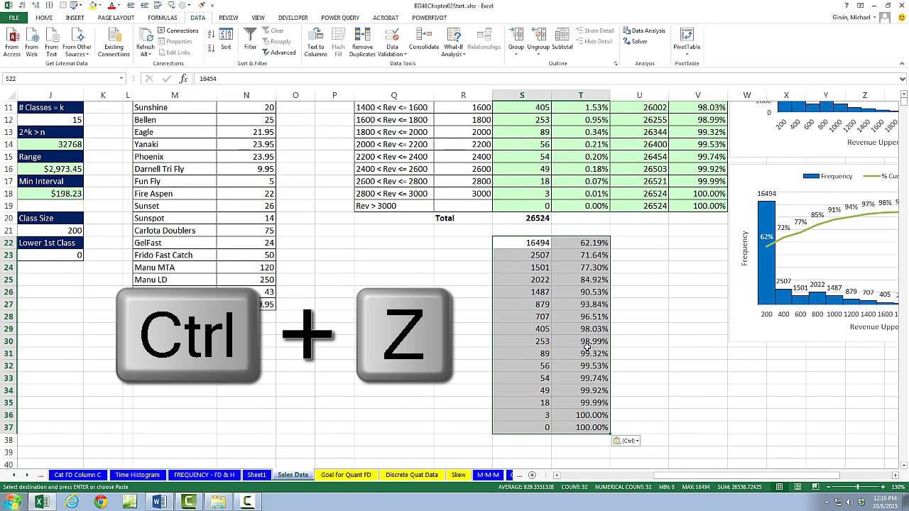
# - Rename Sheet1 as "DA H Feature Rev Report"
pyautogui.click(259, 477)
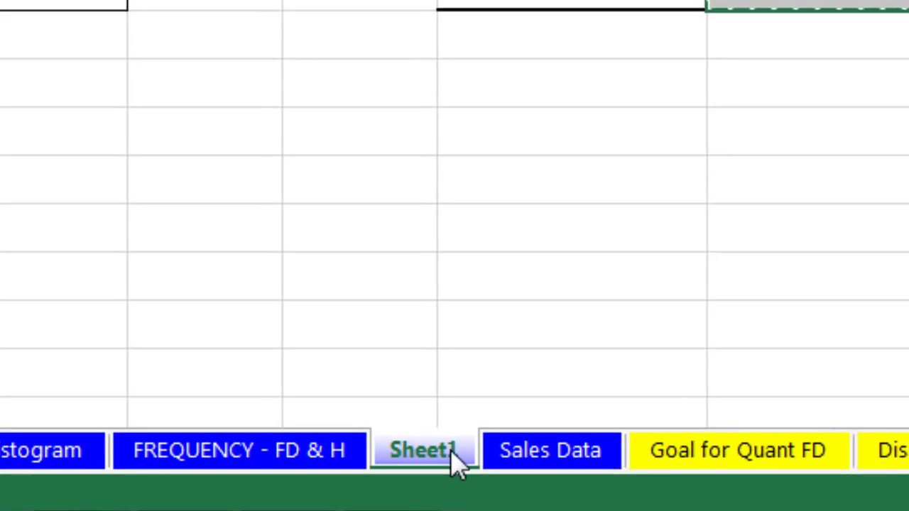
pyautogui.doubleClick(260, 475)
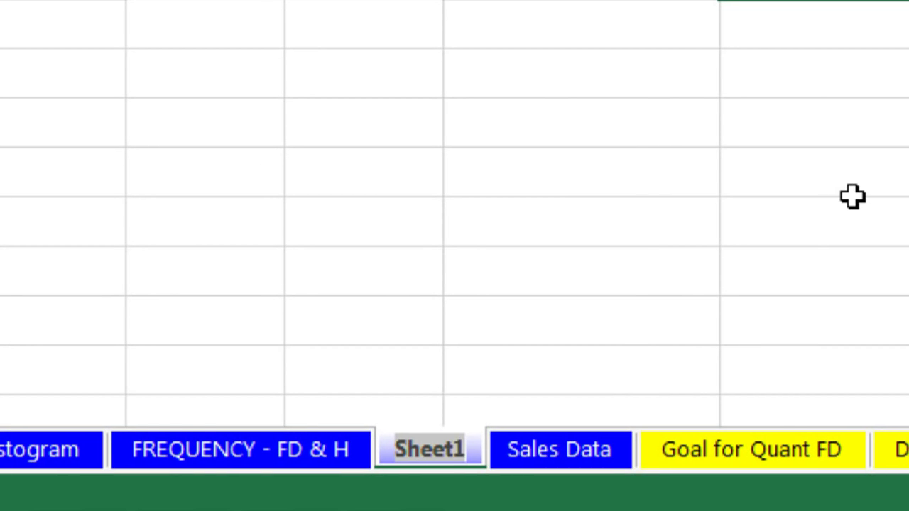
pyautogui.write('DA H Feature Rev Report')
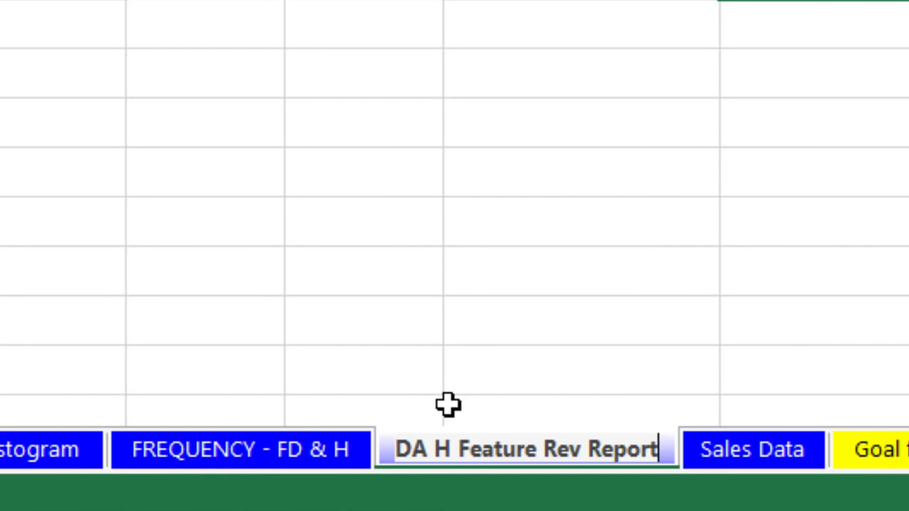
pyautogui.press('Return')
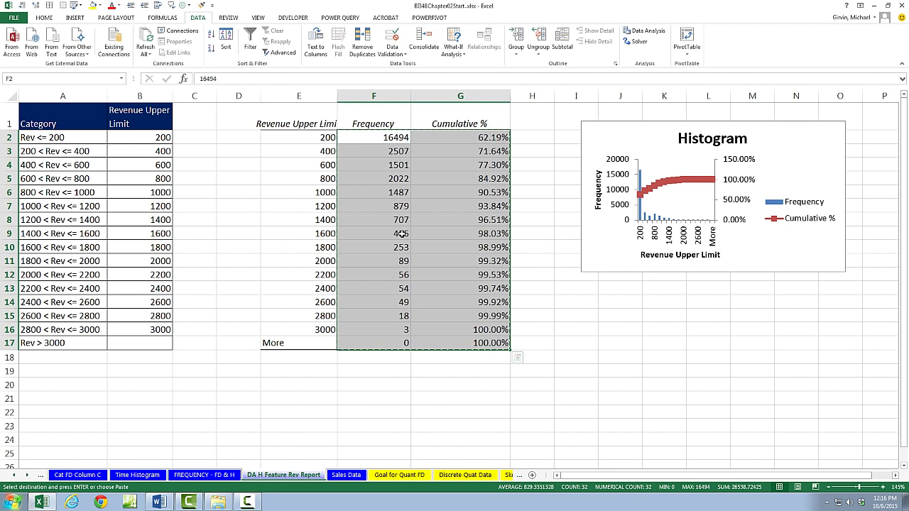
# - Wrap the text of the output table's header cells E1:G1
pyautogui.moveTo(306, 118); pyautogui.dragTo(446, 115)
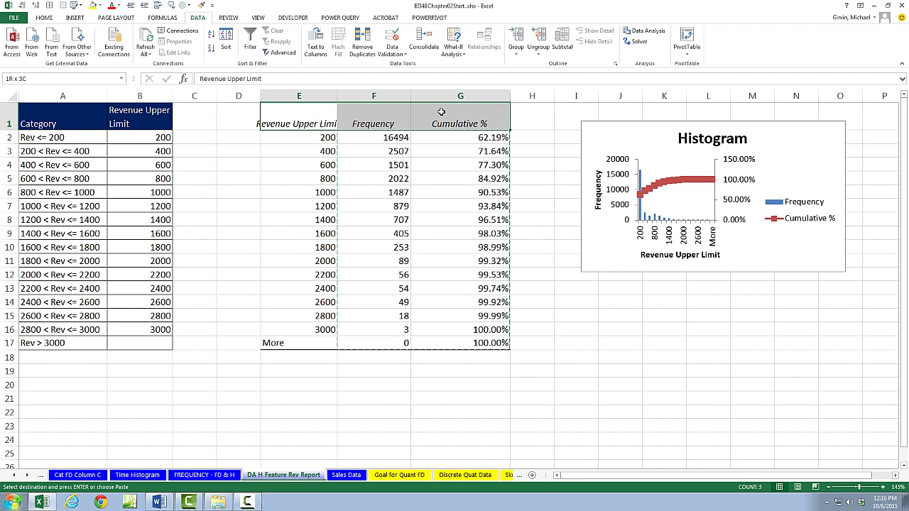
pyautogui.click(44, 17)
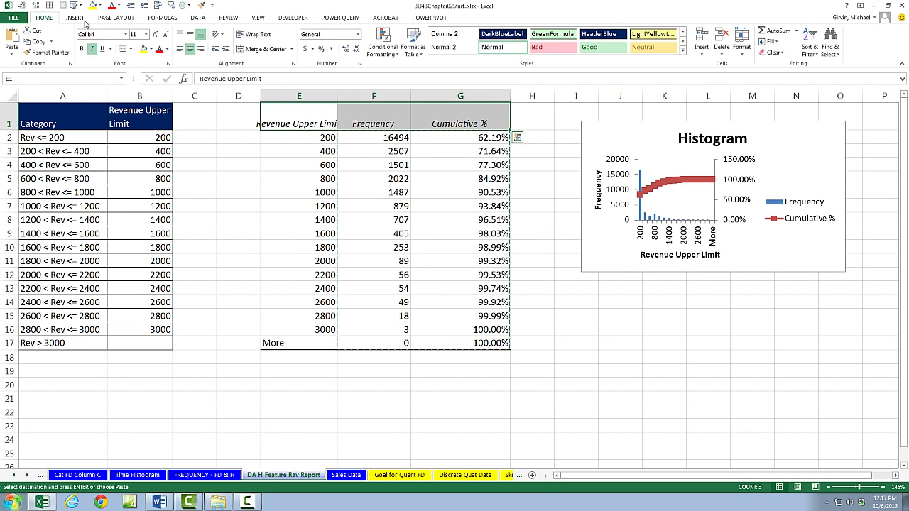
pyautogui.click(253, 34)
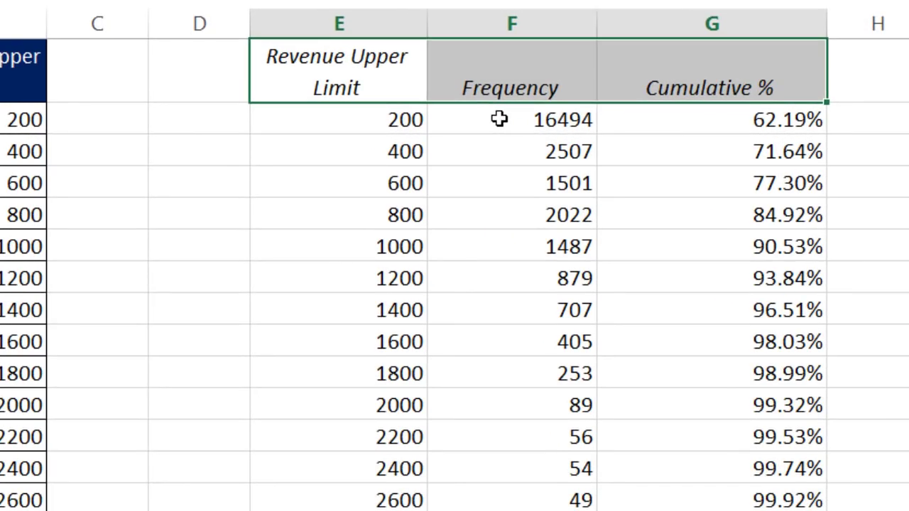
# - Inspect the contents of the output table's frequency cells F2 to F4
pyautogui.click(369, 137)
pyautogui.click(552, 155)
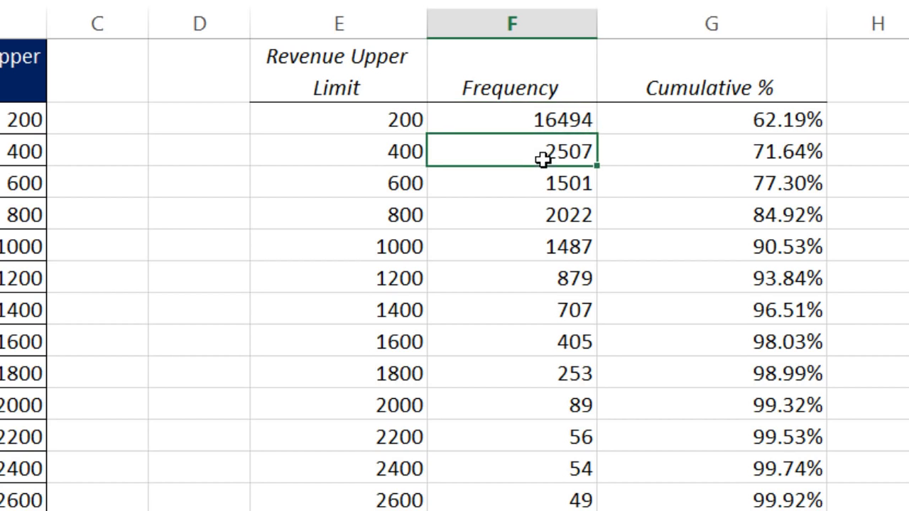
pyautogui.click(542, 178)
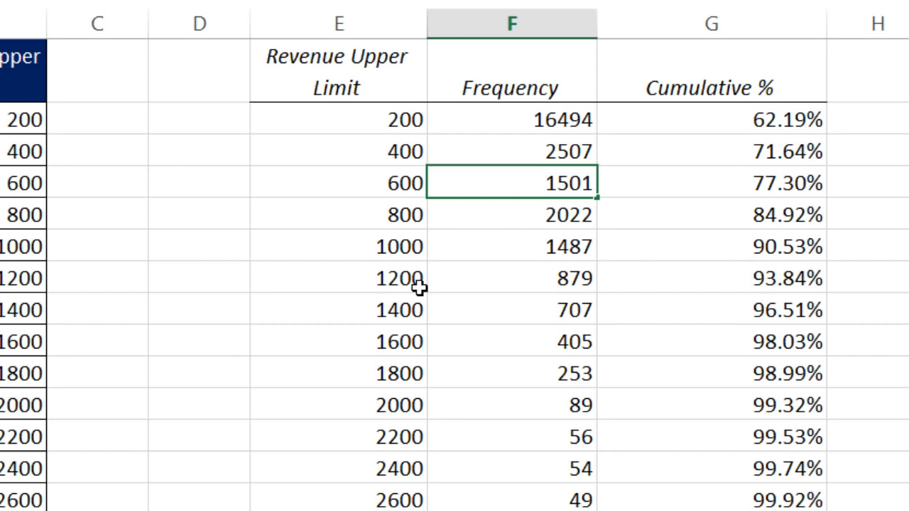
pyautogui.click(523, 115)
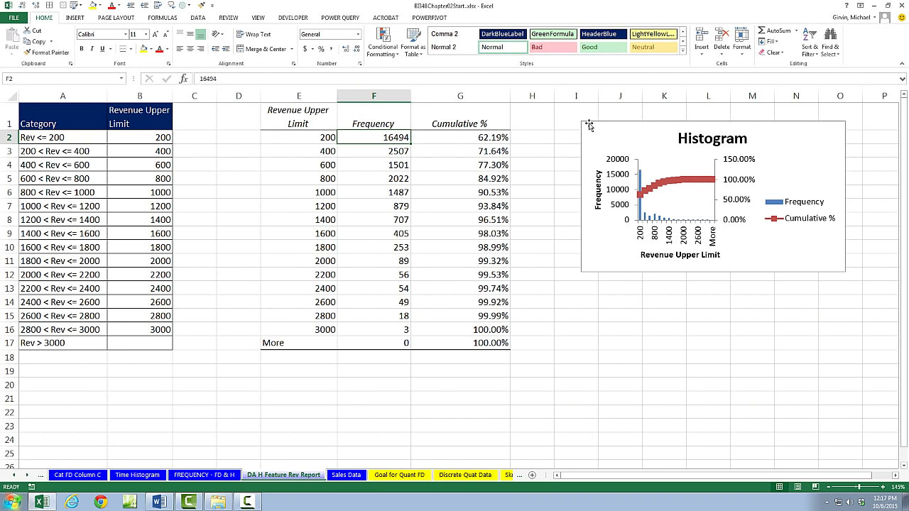
# - Move the histogram chart closer to the output table and set its legend position to Top
pyautogui.moveTo(586, 125); pyautogui.dragTo(532, 163)
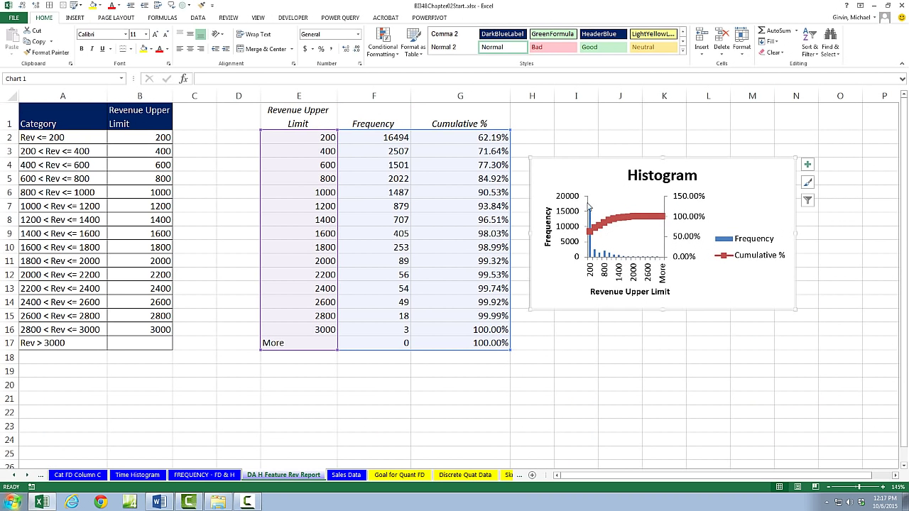
pyautogui.click(752, 262)
pyautogui.hotkey('ctrl', '1')
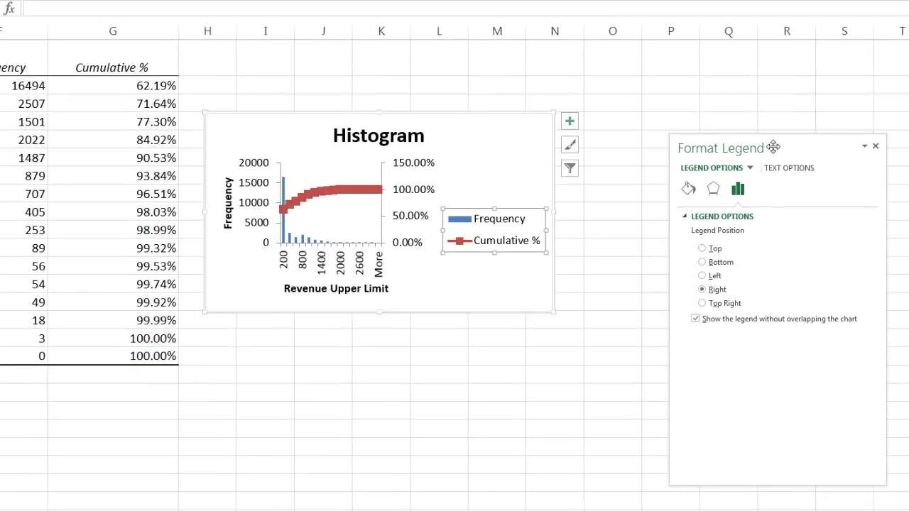
pyautogui.click(702, 248)
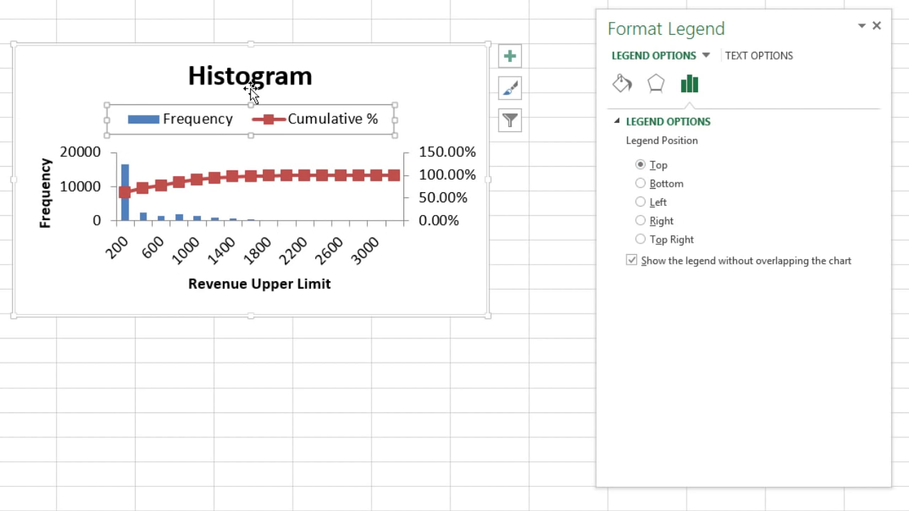
# - Delete the chart title and set the Frequency columns' gap width to 0%
pyautogui.click(251, 86)
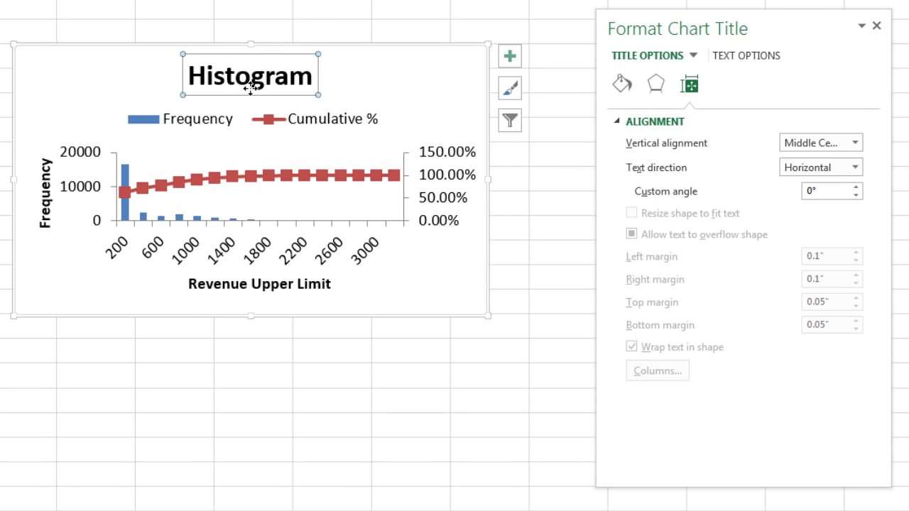
pyautogui.press('Delete')
pyautogui.click(125, 144)
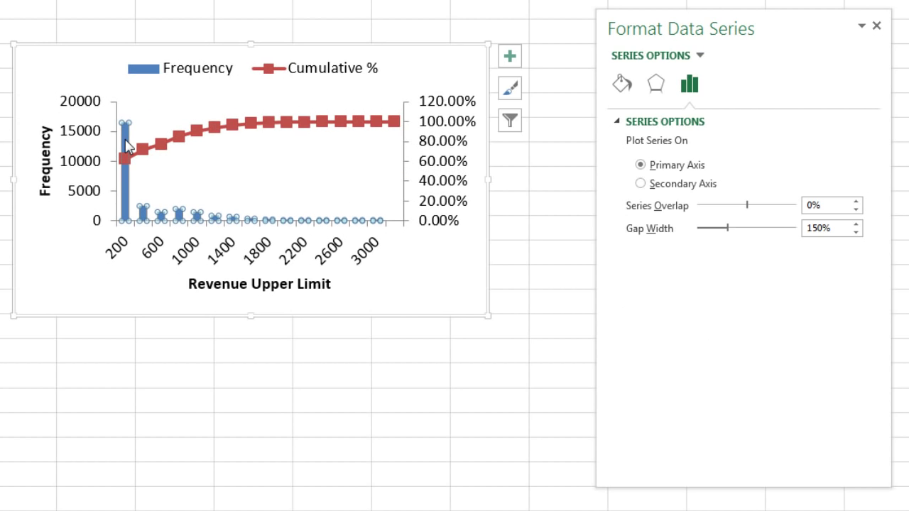
pyautogui.hotkey('ctrl', '1')
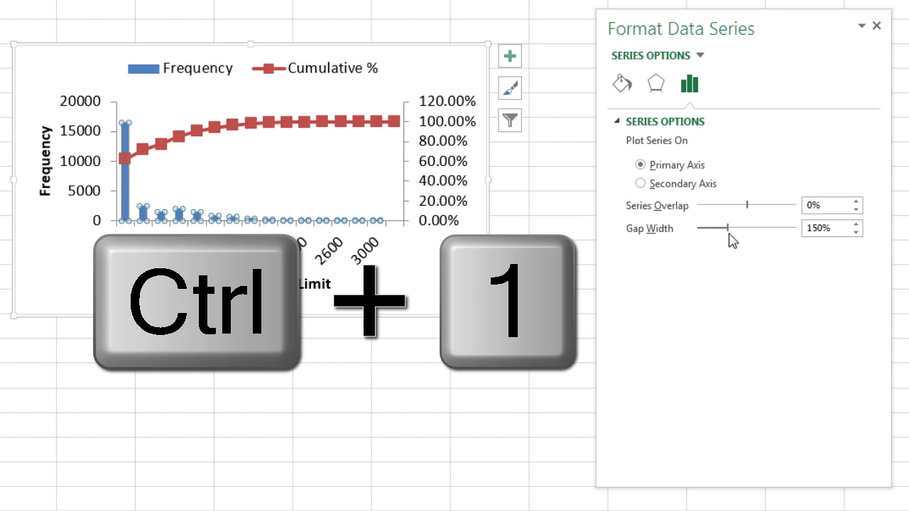
pyautogui.moveTo(728, 229); pyautogui.dragTo(717, 229)
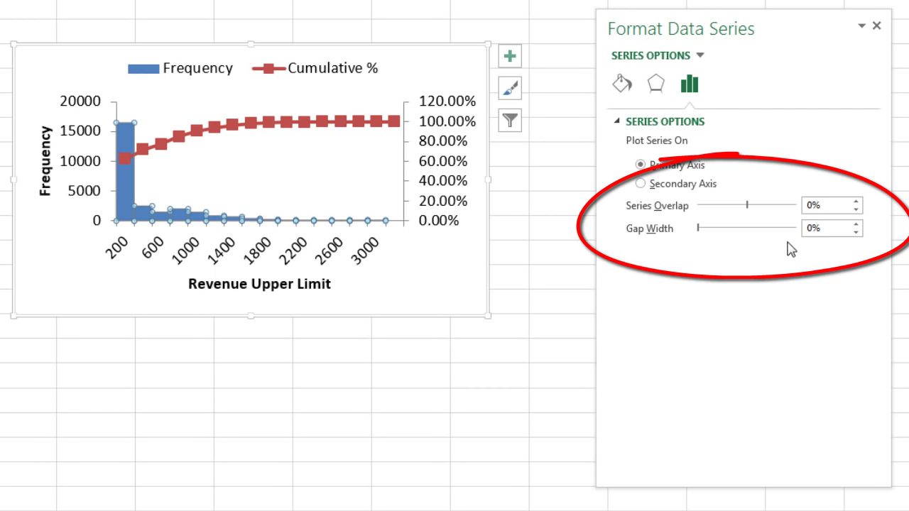
# - Give the Frequency columns a solid black border
pyautogui.click(625, 87)
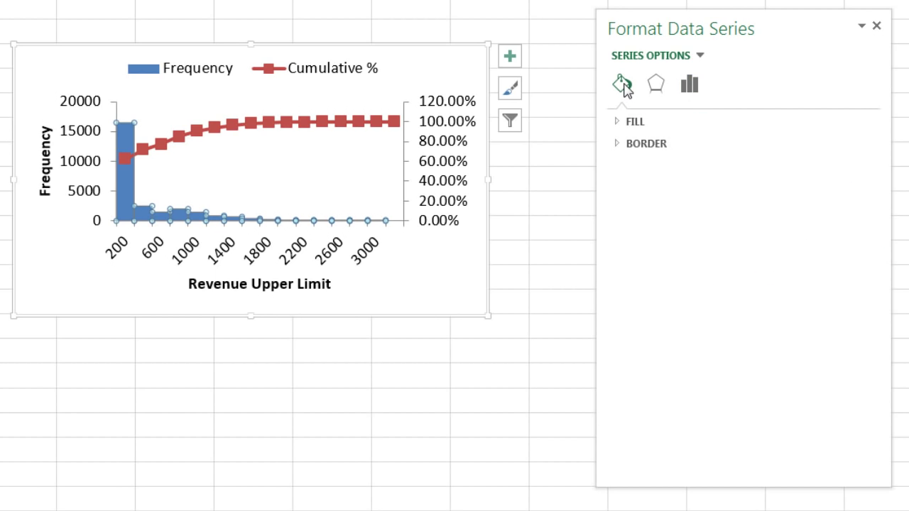
pyautogui.click(618, 124)
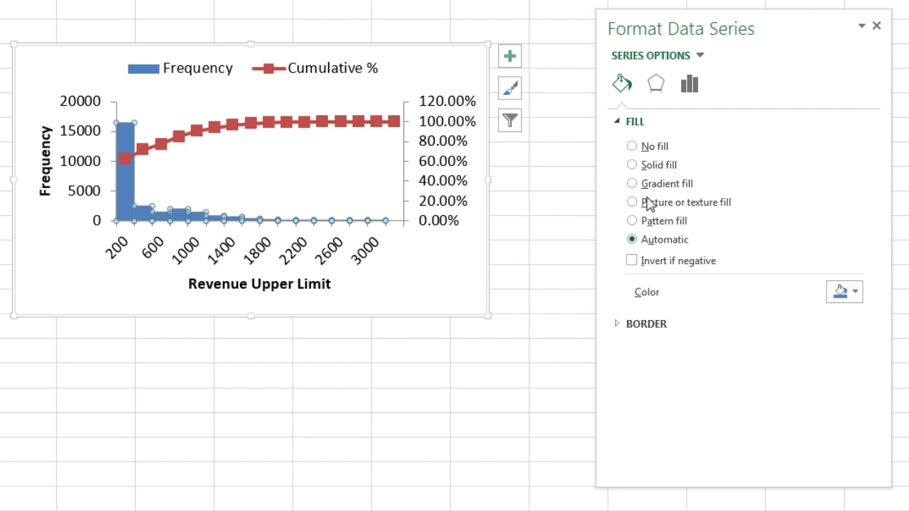
pyautogui.click(628, 331)
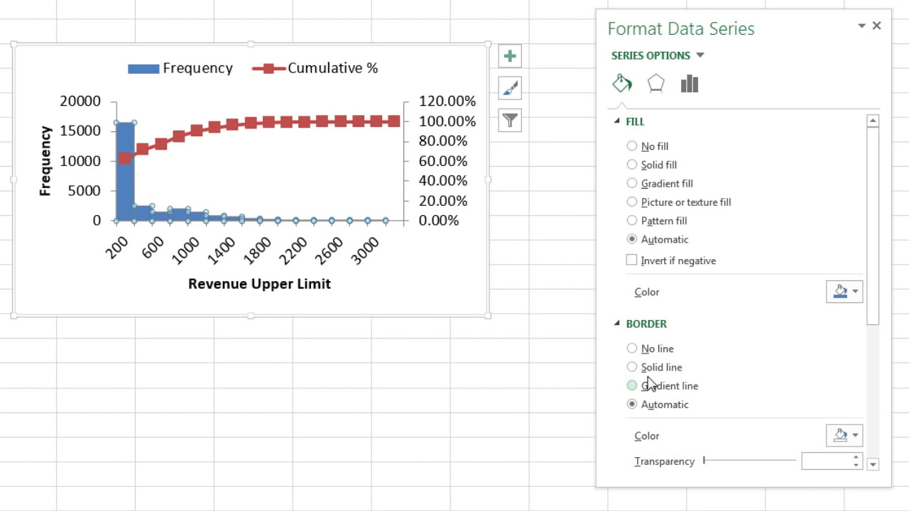
pyautogui.click(632, 367)
pyautogui.click(856, 436)
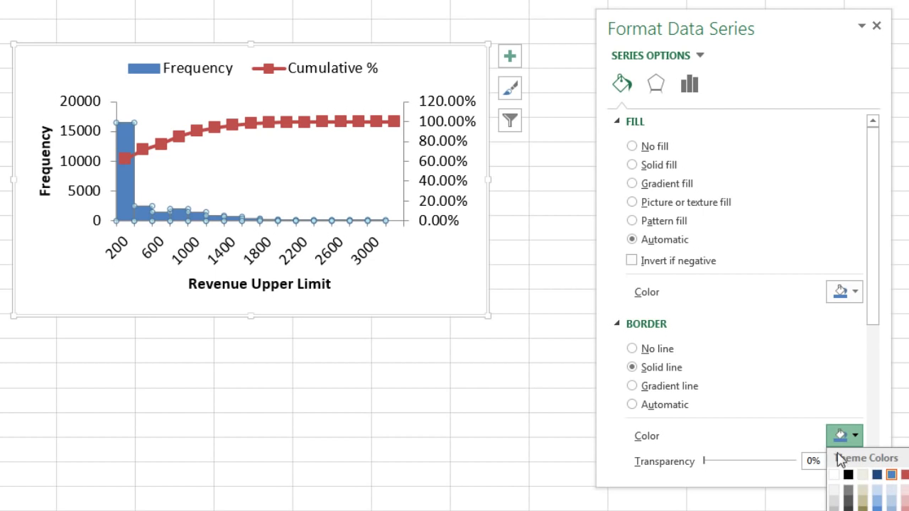
pyautogui.click(849, 475)
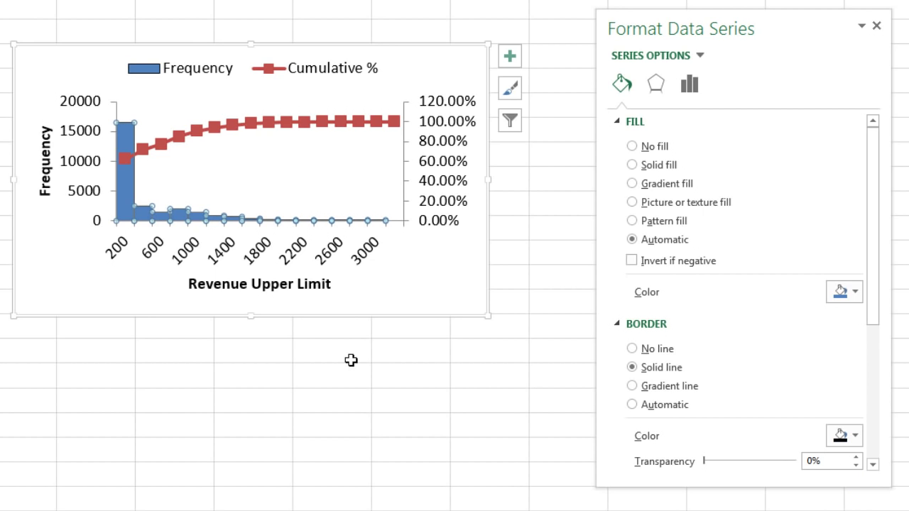
# - Add data labels to the histogram chart and delete those of the Frequency series
pyautogui.click(451, 260)
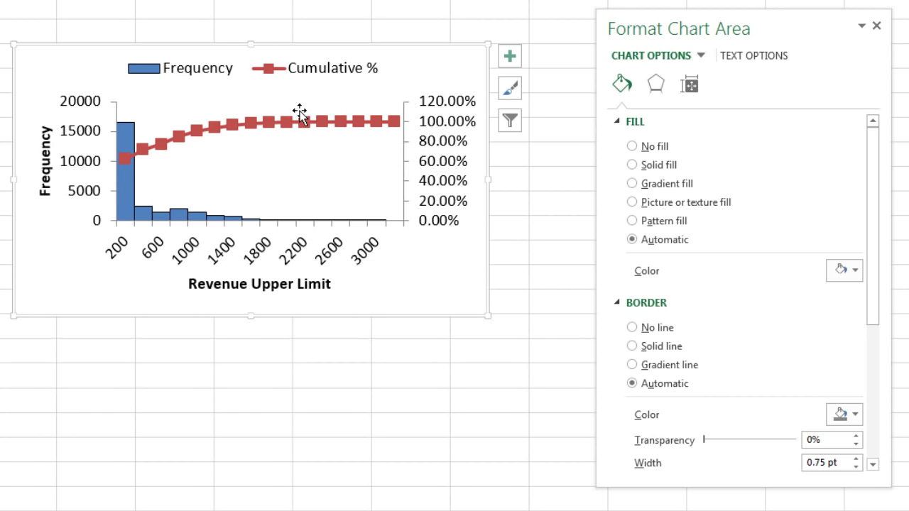
pyautogui.click(510, 60)
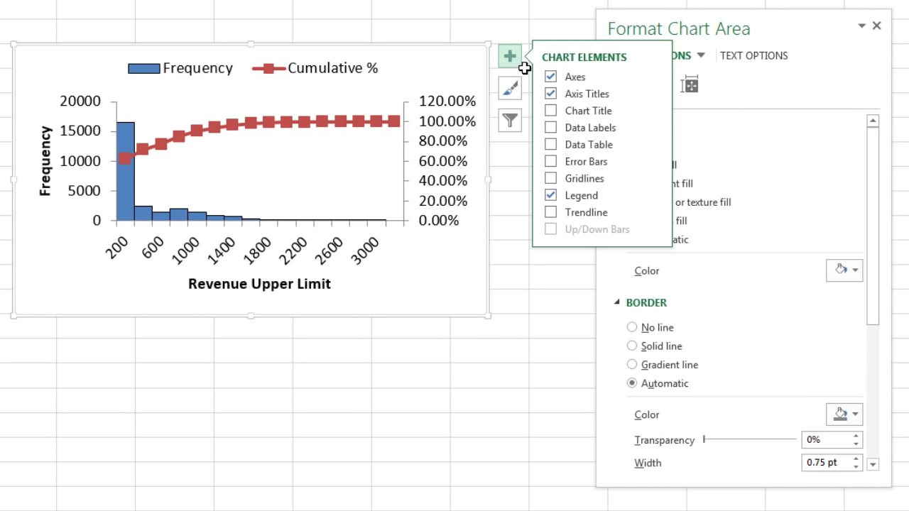
pyautogui.click(551, 128)
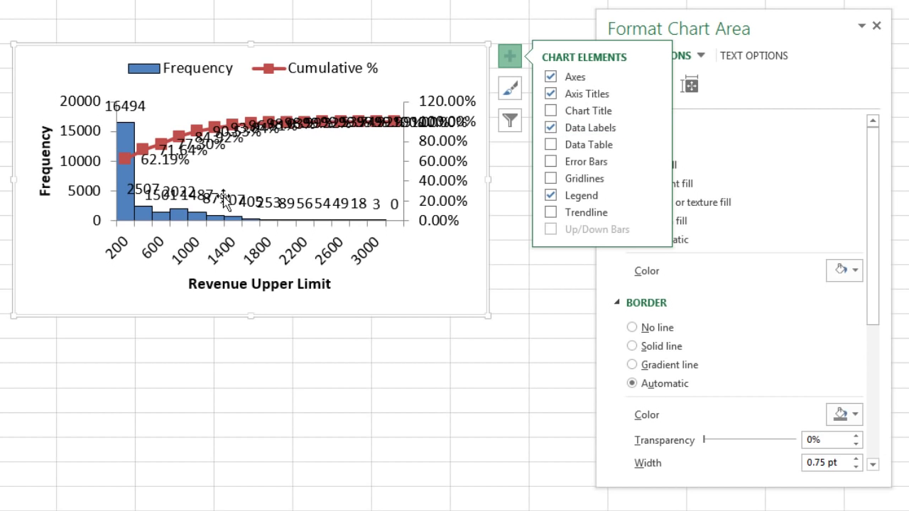
pyautogui.click(129, 108)
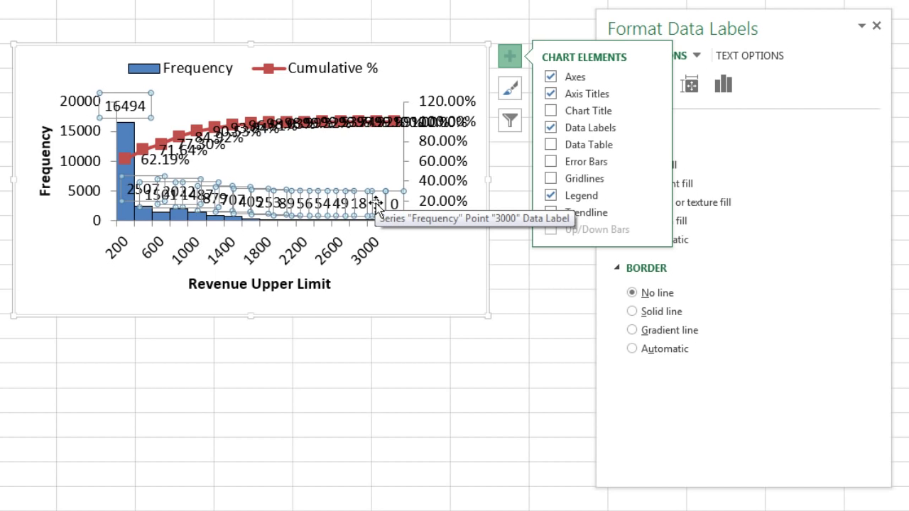
pyautogui.press('Delete')
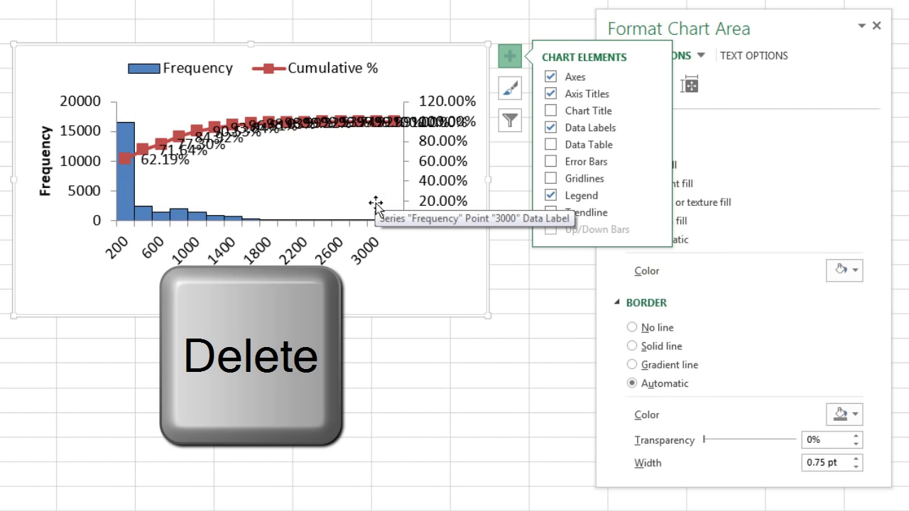
# - Widen the chart and set the Cumulative % data labels' position to Above
pyautogui.click(188, 153)
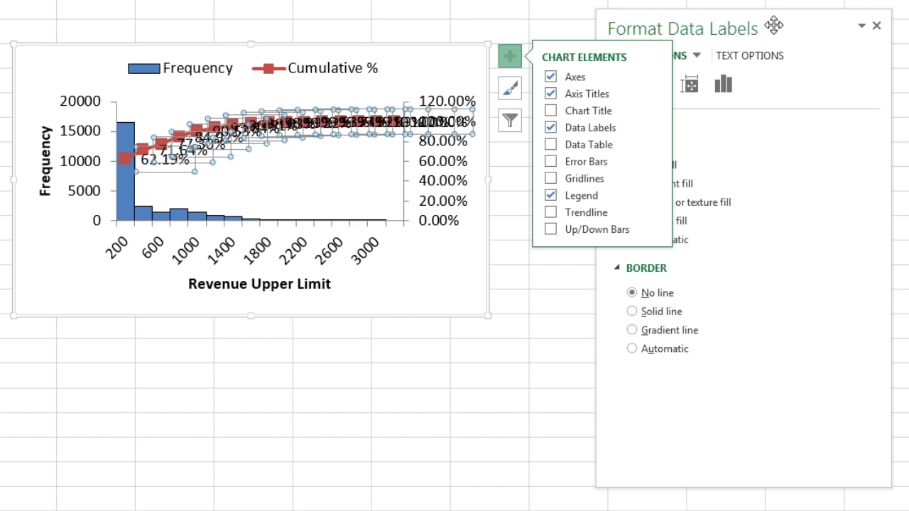
pyautogui.moveTo(714, 20); pyautogui.dragTo(863, 22)
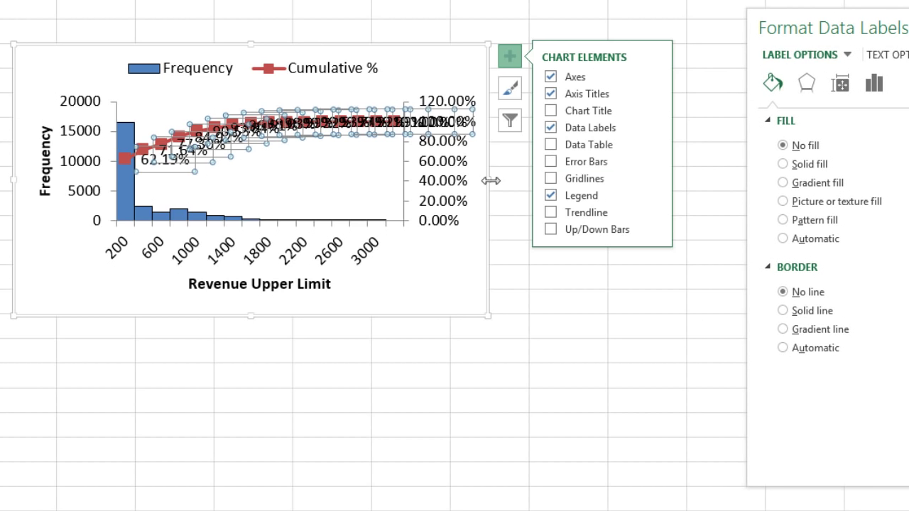
pyautogui.moveTo(489, 180); pyautogui.dragTo(557, 165)
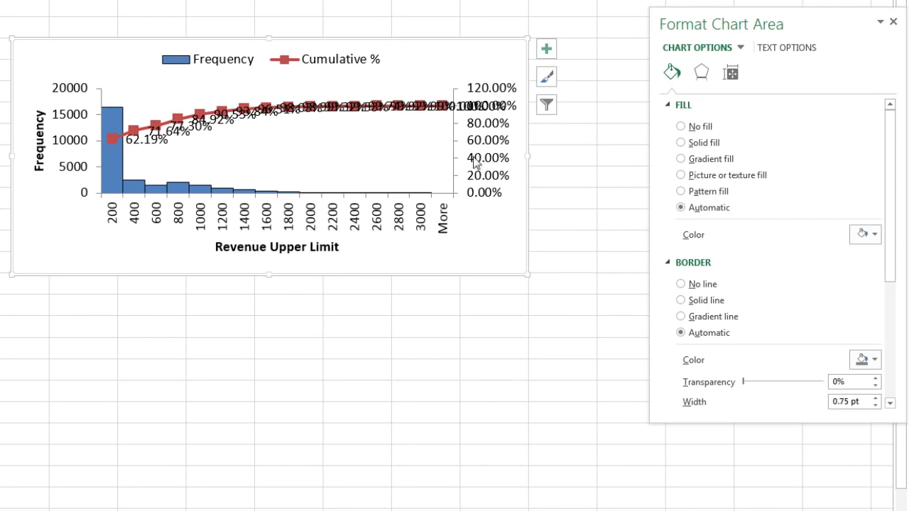
pyautogui.click(267, 115)
pyautogui.hotkey('ctrl', '1')
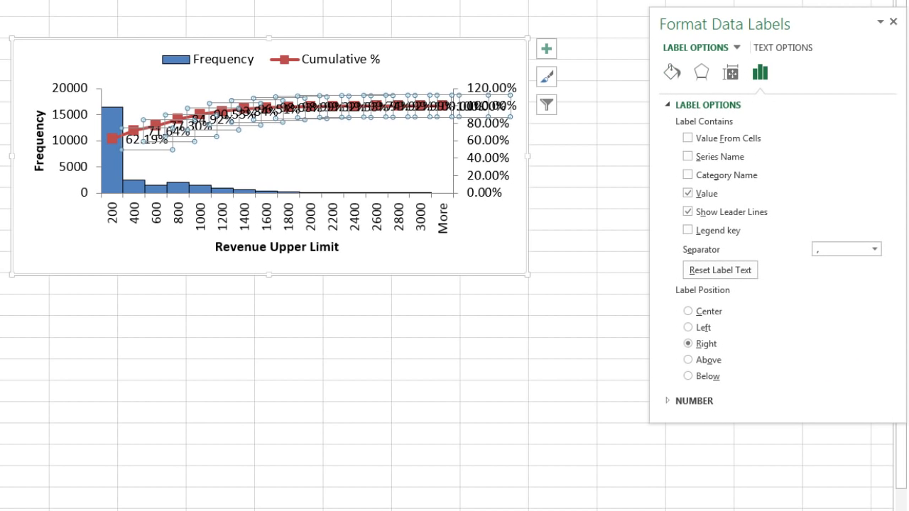
pyautogui.click(689, 360)
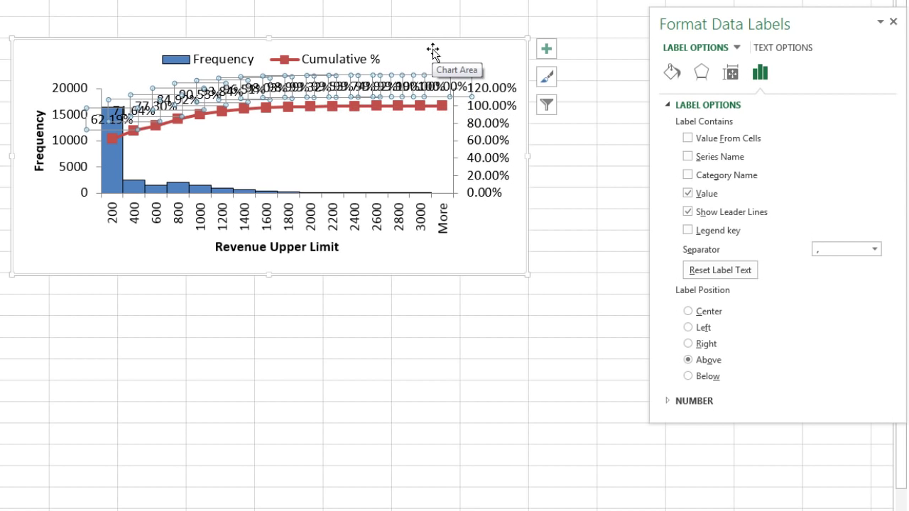
# - Delete the chart's secondary percentage axis and undo the deletion
pyautogui.click(495, 114)
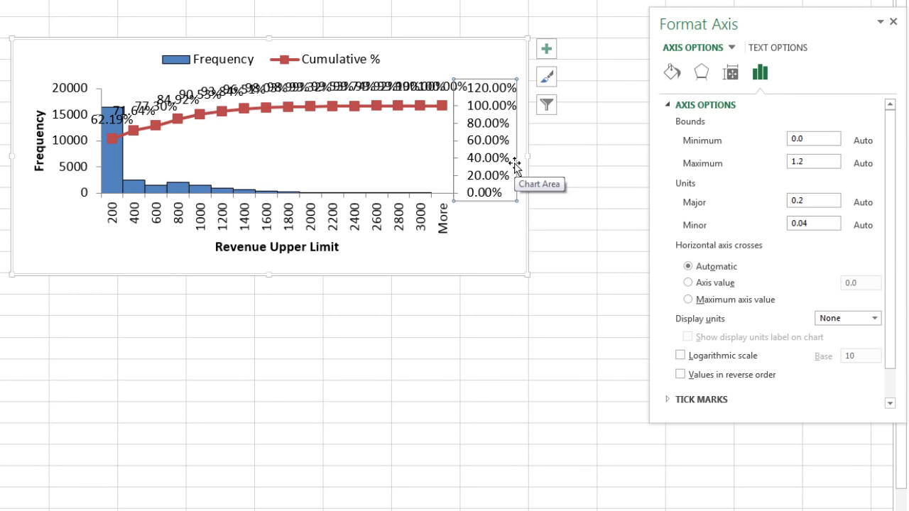
pyautogui.press('Delete')
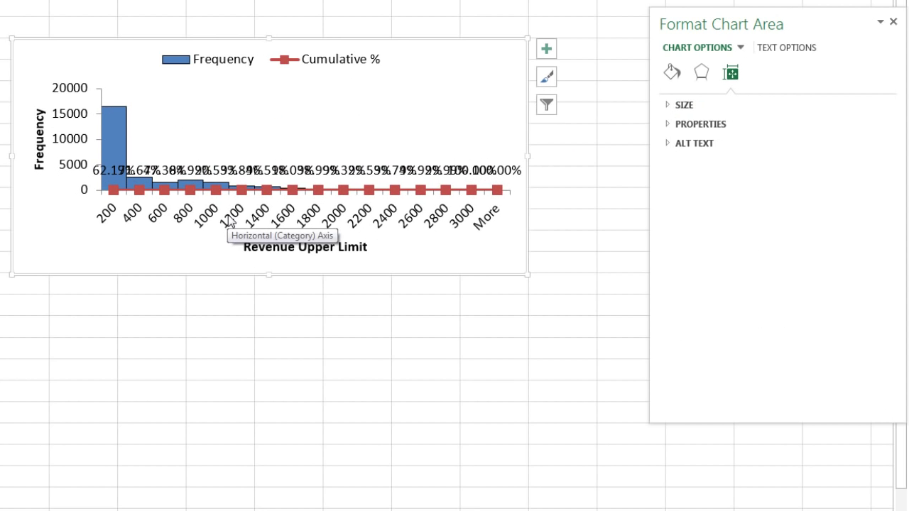
pyautogui.hotkey('ctrl', 'z')
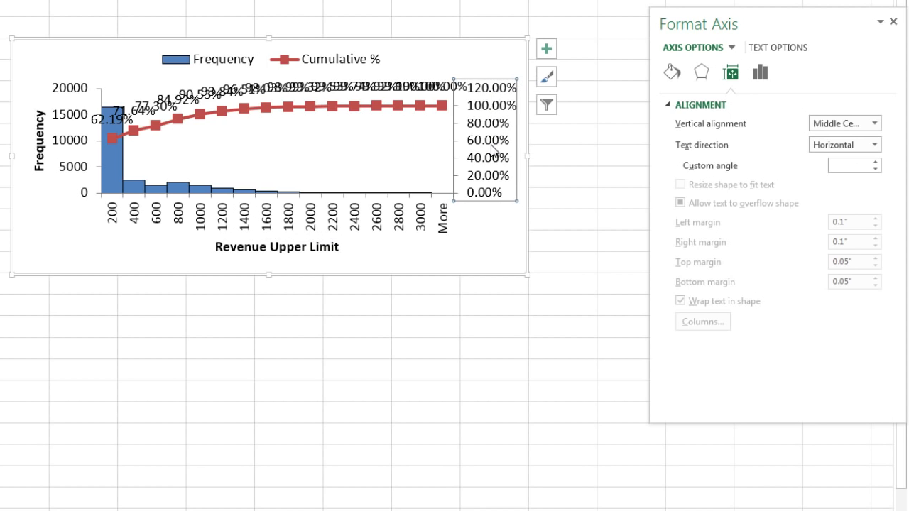
# - Hide the secondary percentage axis labels by adding the custom number format code ;;; to that axis
pyautogui.hotkey('ctrl', '1')
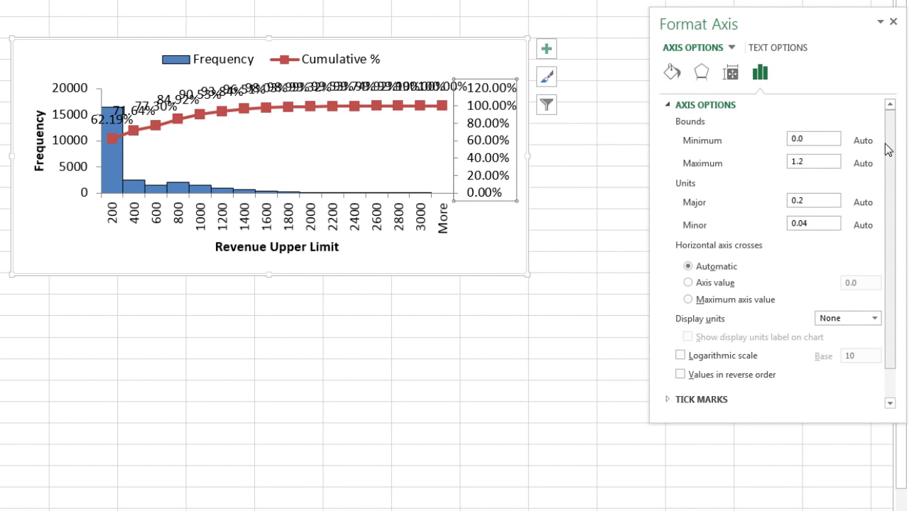
pyautogui.moveTo(887, 150); pyautogui.dragTo(888, 210)
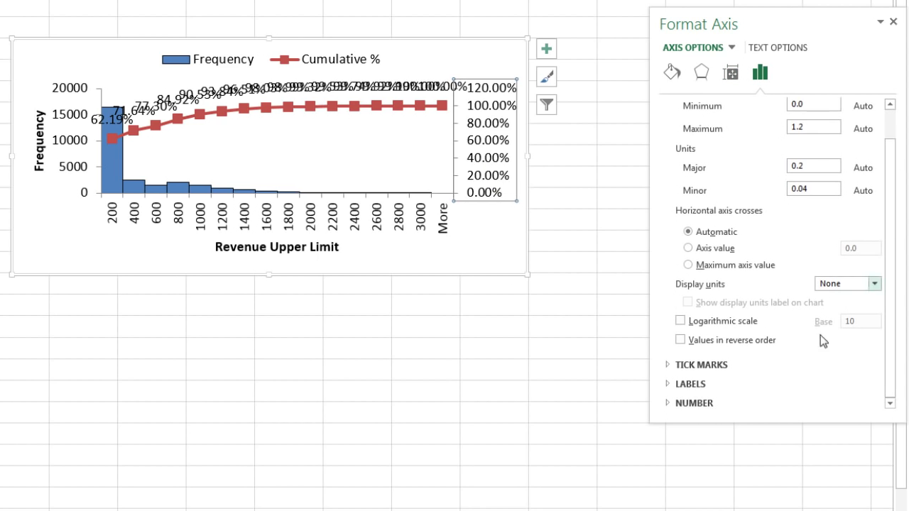
pyautogui.click(665, 403)
pyautogui.scroll(-1, 891, 287)
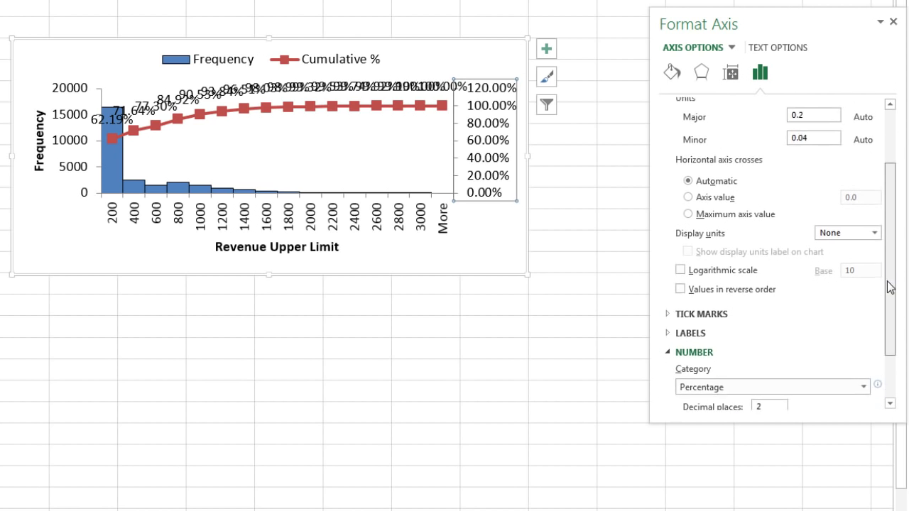
pyautogui.scroll(-2, 890, 287)
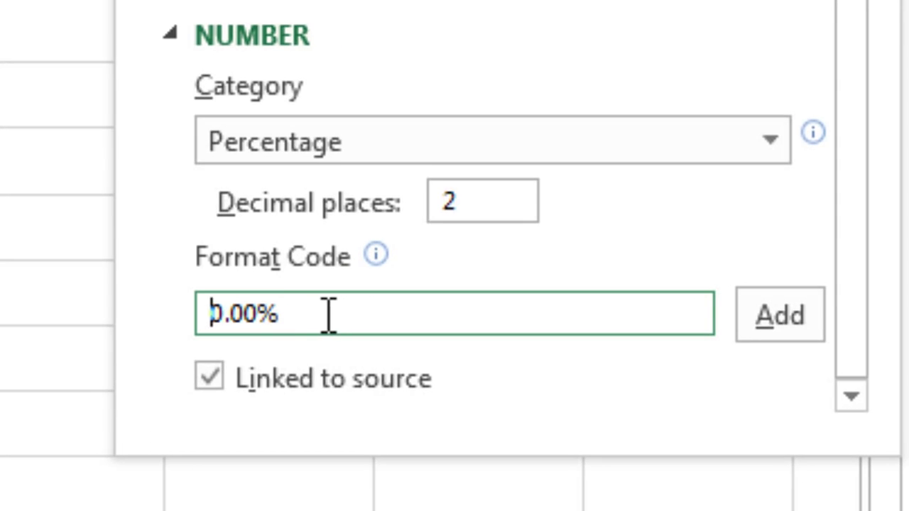
pyautogui.moveTo(319, 319); pyautogui.dragTo(147, 319)
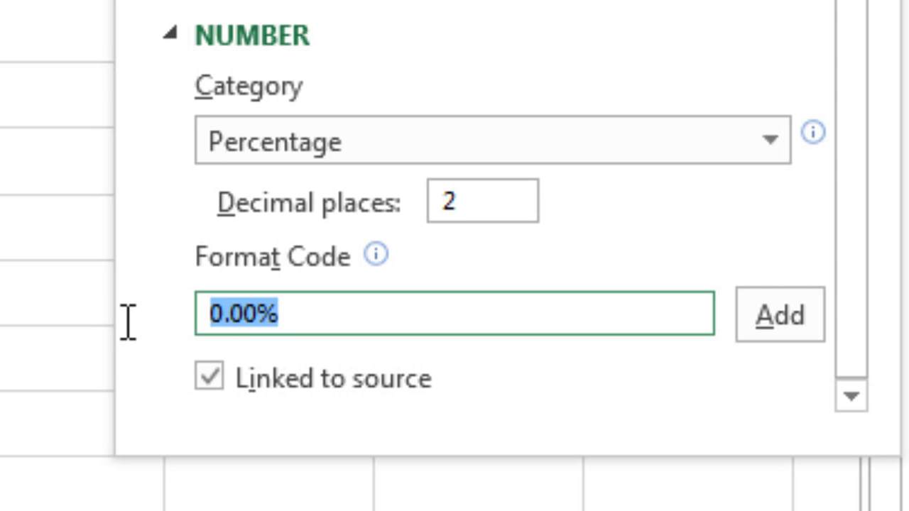
pyautogui.write(';;;')
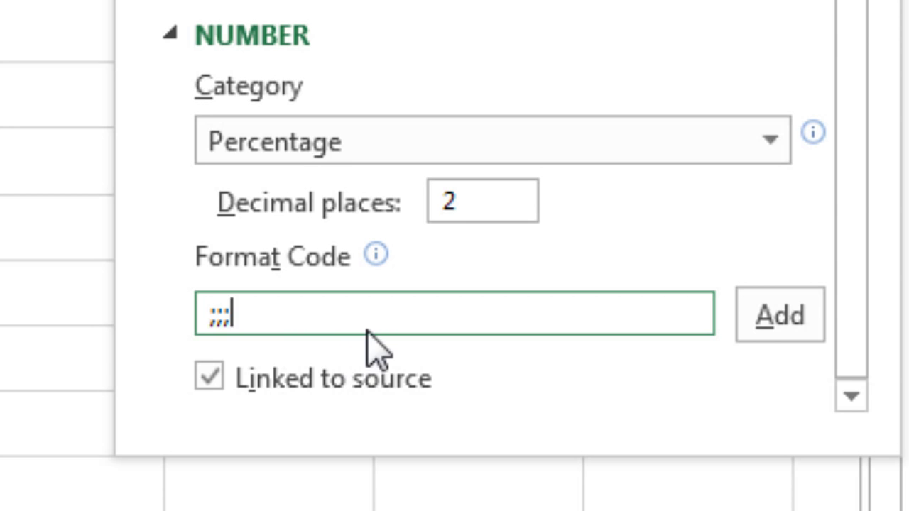
pyautogui.click(780, 314)
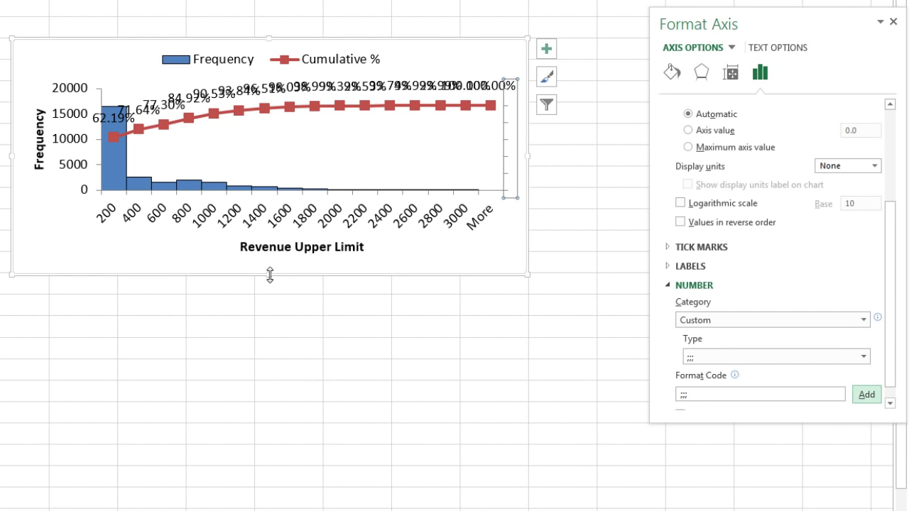
# - Make the chart taller and move the Cumulative % labels for 400, 800, 1200 and 1600 below the line
pyautogui.moveTo(270, 275); pyautogui.dragTo(273, 322)
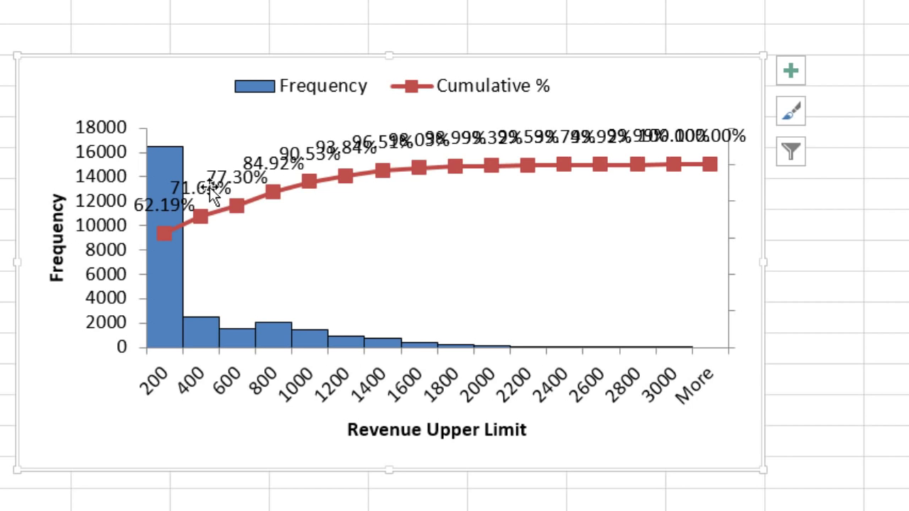
pyautogui.click(206, 192)
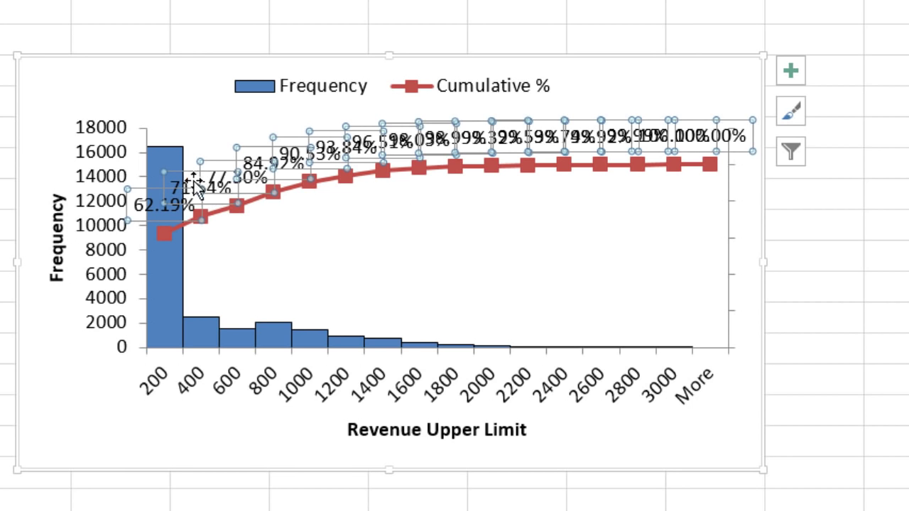
pyautogui.click(185, 176)
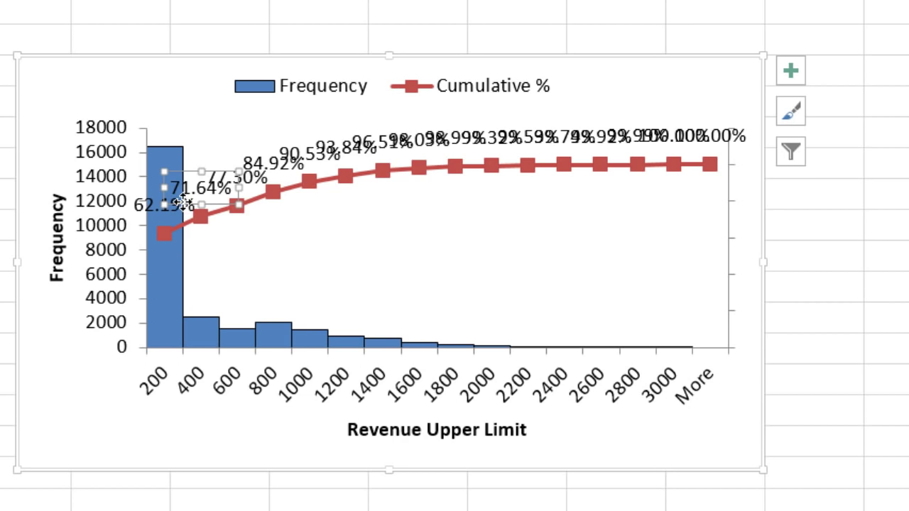
pyautogui.moveTo(183, 203); pyautogui.dragTo(186, 260)
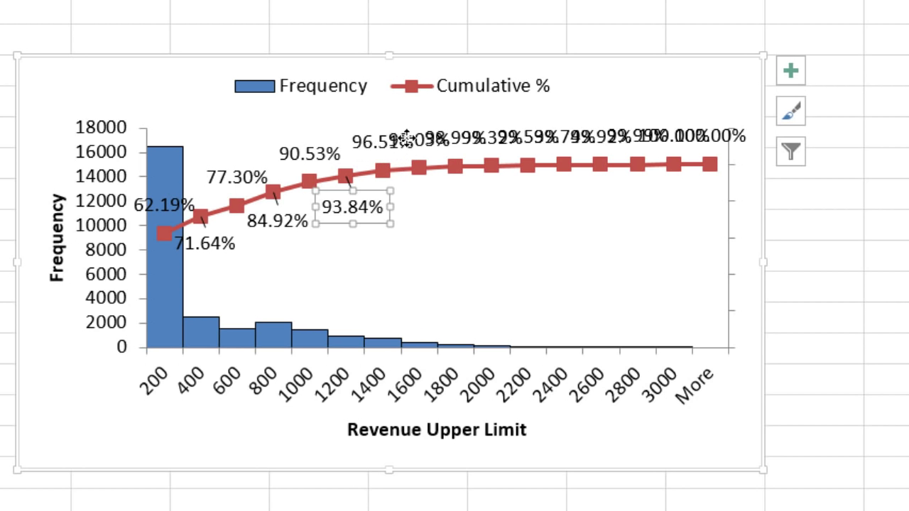
pyautogui.click(407, 137)
pyautogui.moveTo(428, 157); pyautogui.dragTo(436, 212)
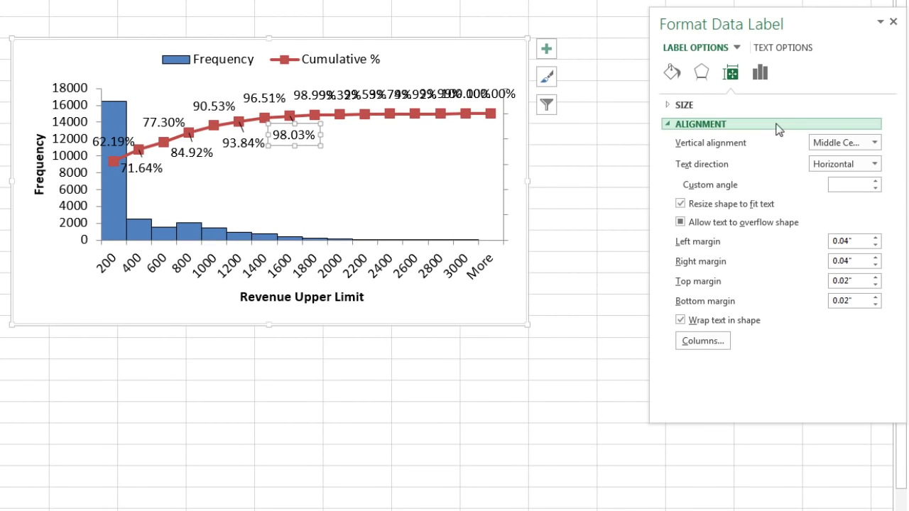
# - Turn off the leader lines of the Cumulative % data labels
pyautogui.moveTo(782, 20); pyautogui.dragTo(709, 0)
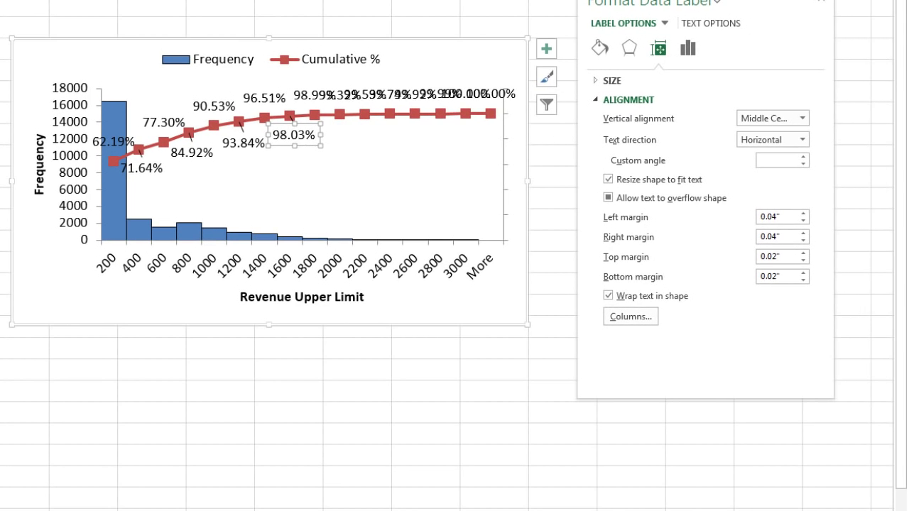
pyautogui.click(688, 50)
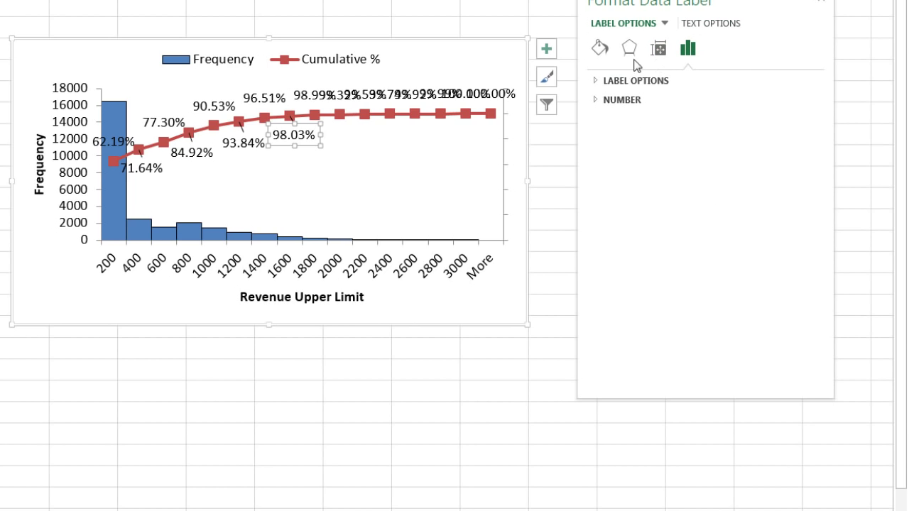
pyautogui.click(598, 84)
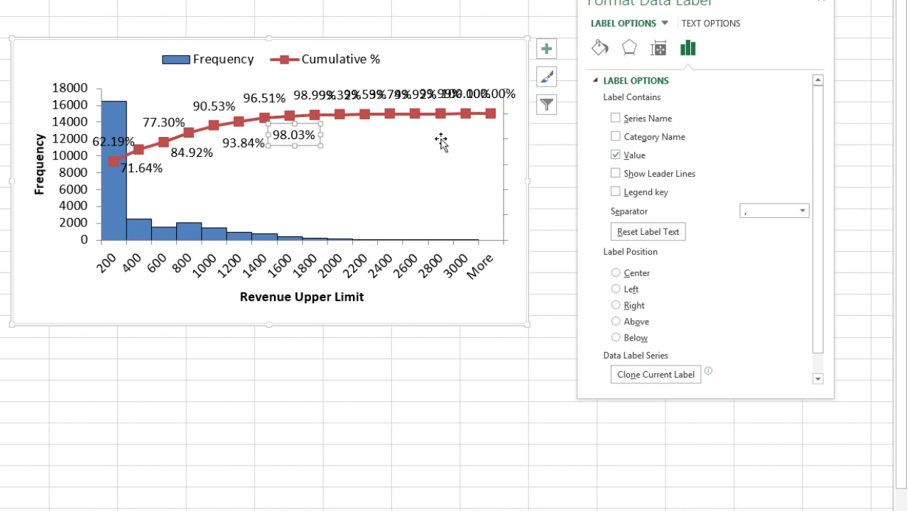
# - Move the Cumulative % labels for 2000, 2400, 2800 and More below the line and deselect the chart
pyautogui.click(332, 104)
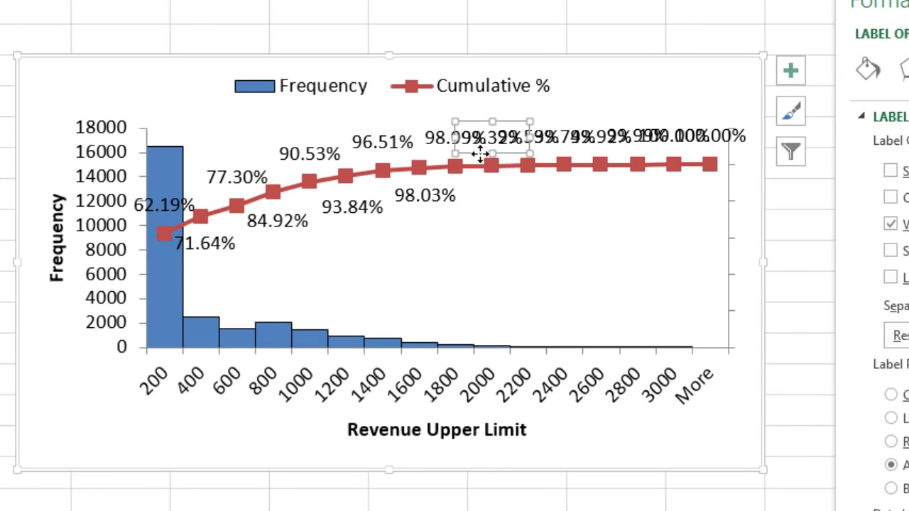
pyautogui.moveTo(481, 155); pyautogui.dragTo(483, 212)
pyautogui.click(552, 130)
pyautogui.moveTo(552, 130); pyautogui.dragTo(562, 212)
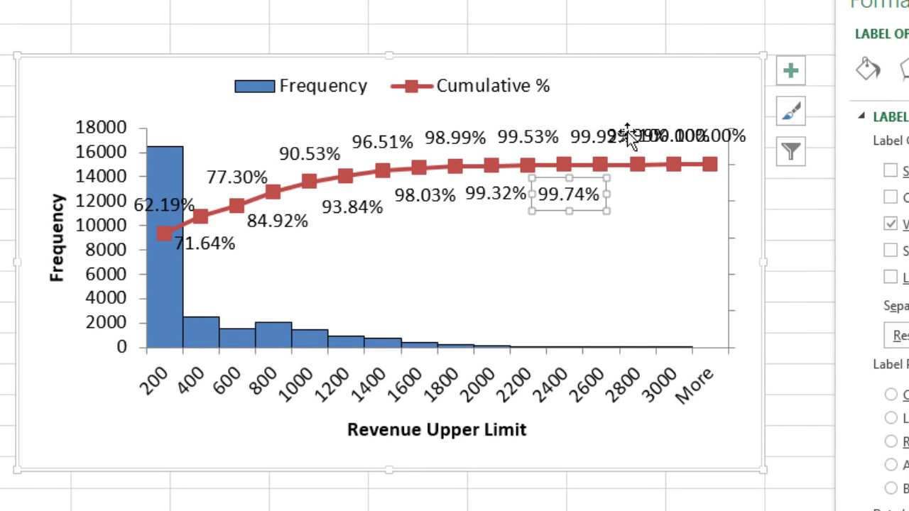
pyautogui.click(628, 144)
pyautogui.moveTo(625, 150); pyautogui.dragTo(628, 206)
pyautogui.click(697, 148)
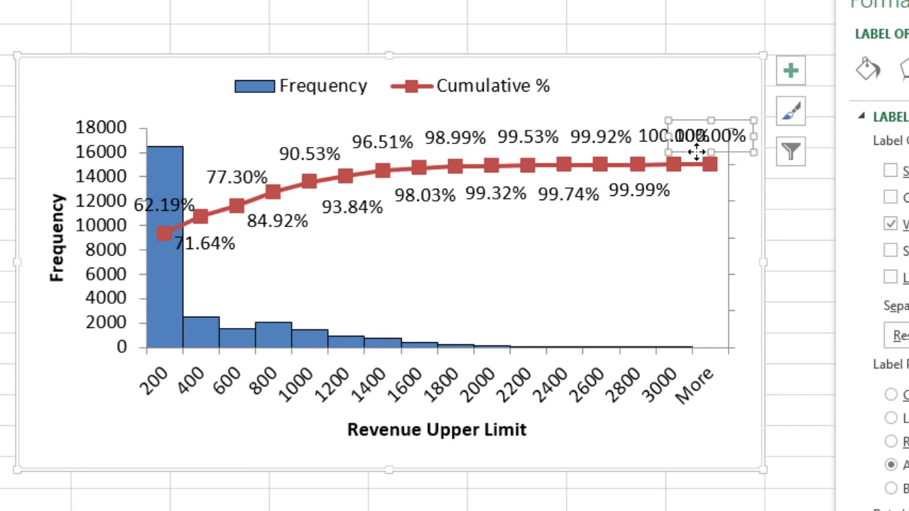
pyautogui.moveTo(697, 151); pyautogui.dragTo(695, 189)
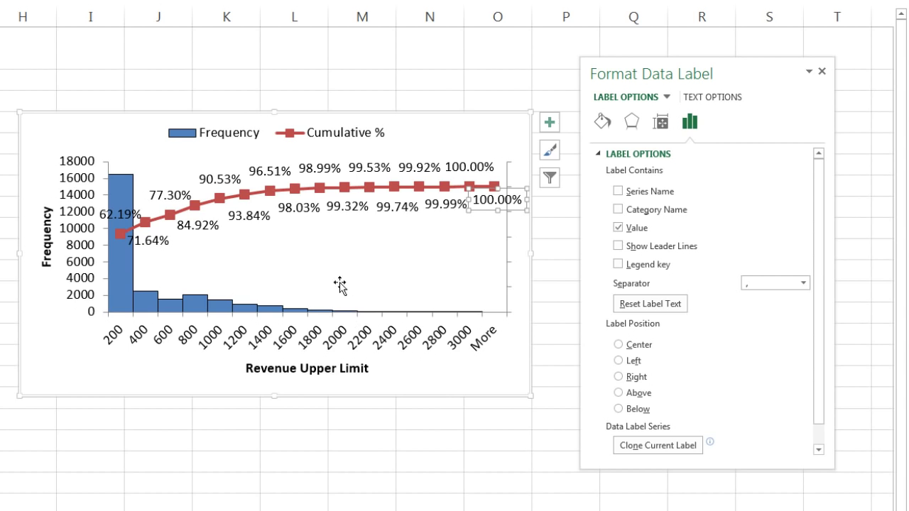
pyautogui.click(331, 437)
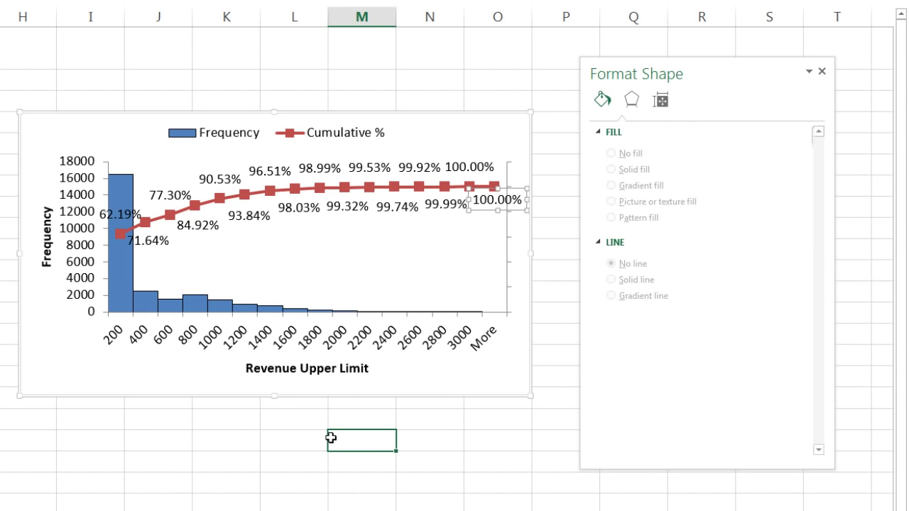
# - Format the Cumulative % data labels as percentages with one decimal place using a custom format code
pyautogui.click(308, 207)
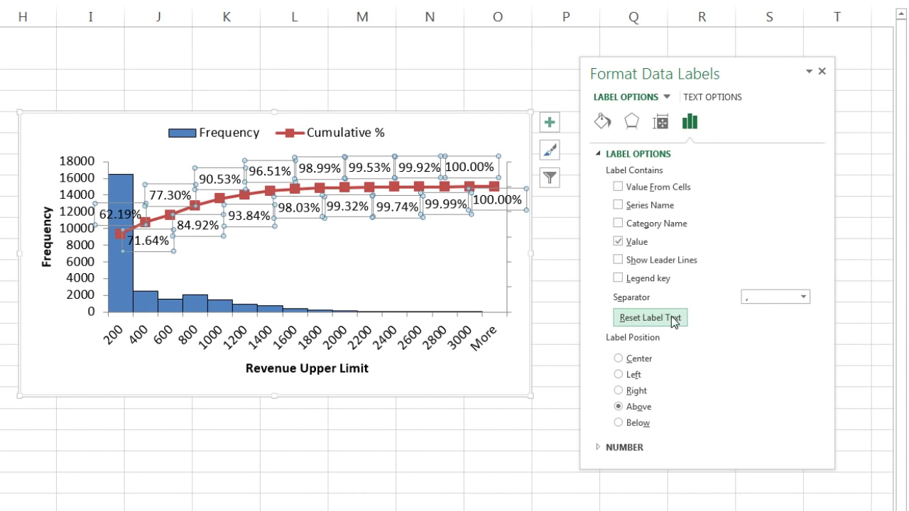
pyautogui.click(597, 449)
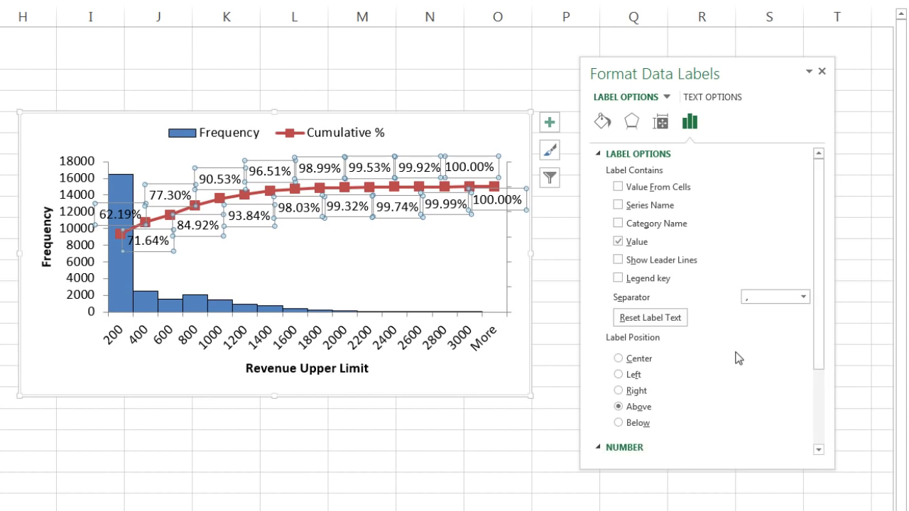
pyautogui.scroll(-3, 736, 363)
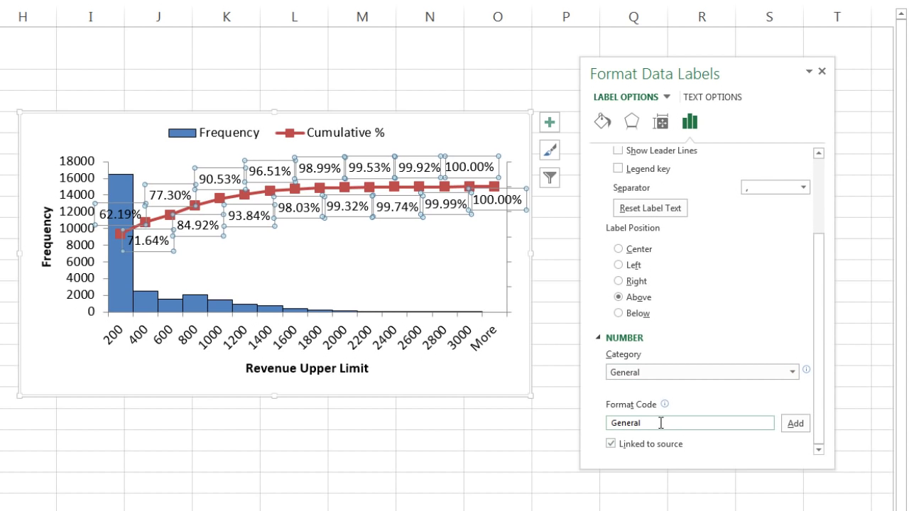
pyautogui.click(636, 423)
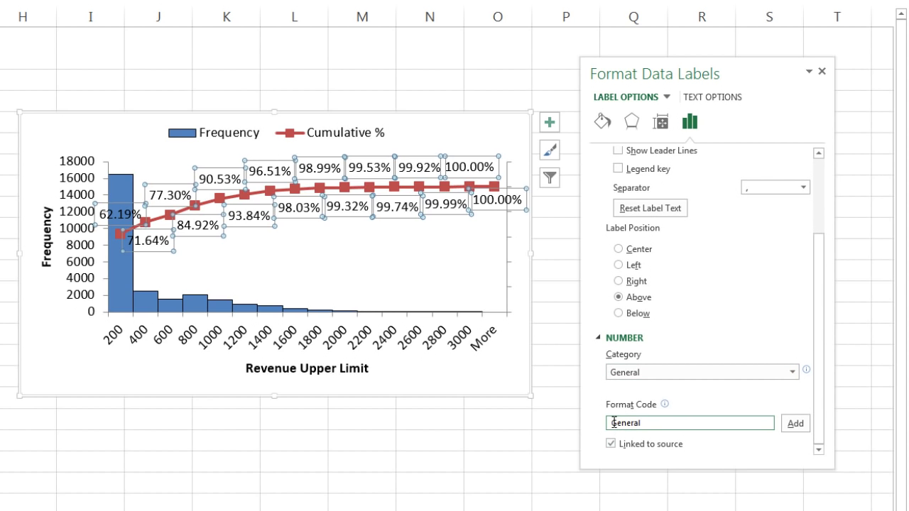
pyautogui.moveTo(614, 422); pyautogui.dragTo(670, 424)
pyautogui.write('0.')
pyautogui.click(795, 424)
pyautogui.click(477, 76)
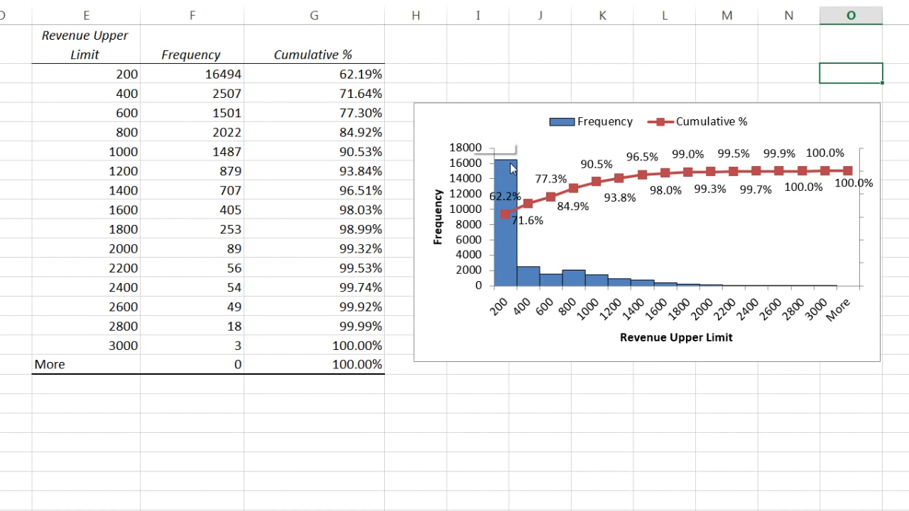
# - Review the finished histogram and locate the Data Analysis tool
pyautogui.moveTo(522, 171)
pyautogui.moveTo(643, 183)
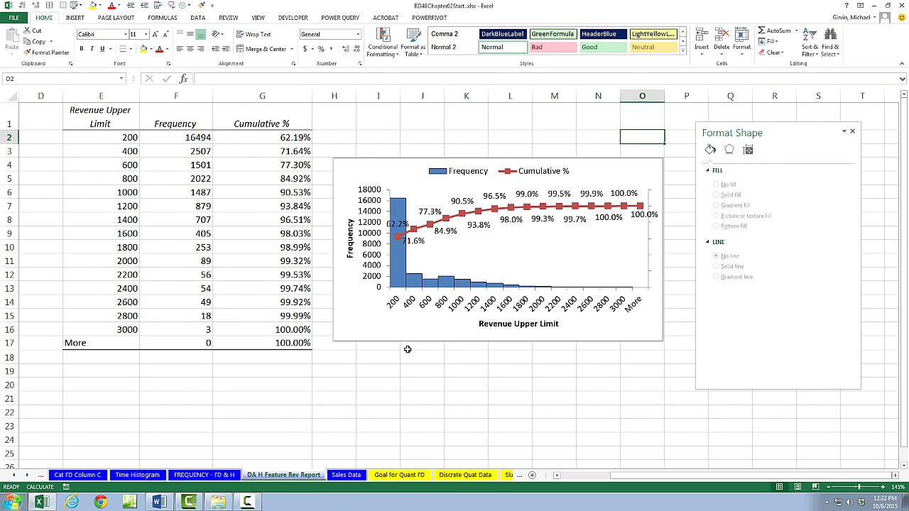
pyautogui.click(198, 17)
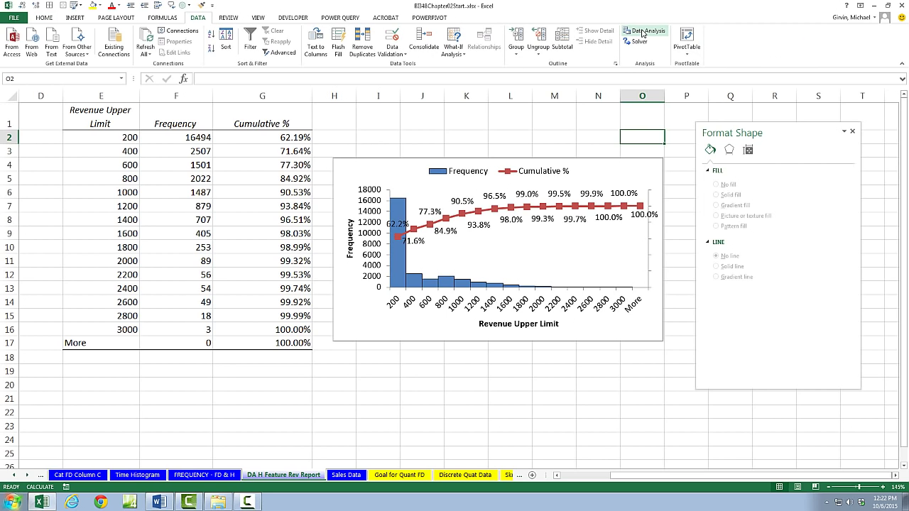